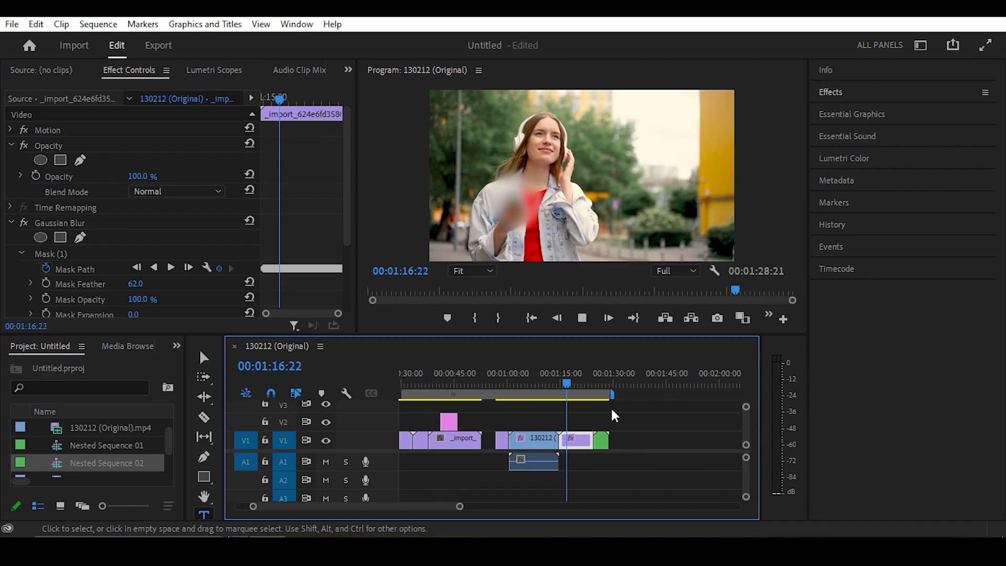
left_click(587, 386)
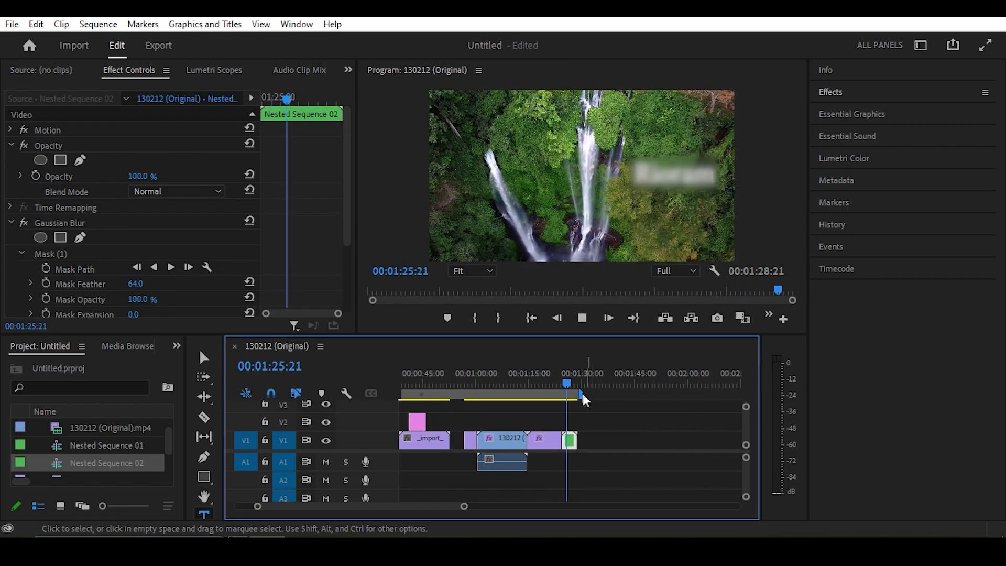
left_click_drag(567, 375, 504, 398)
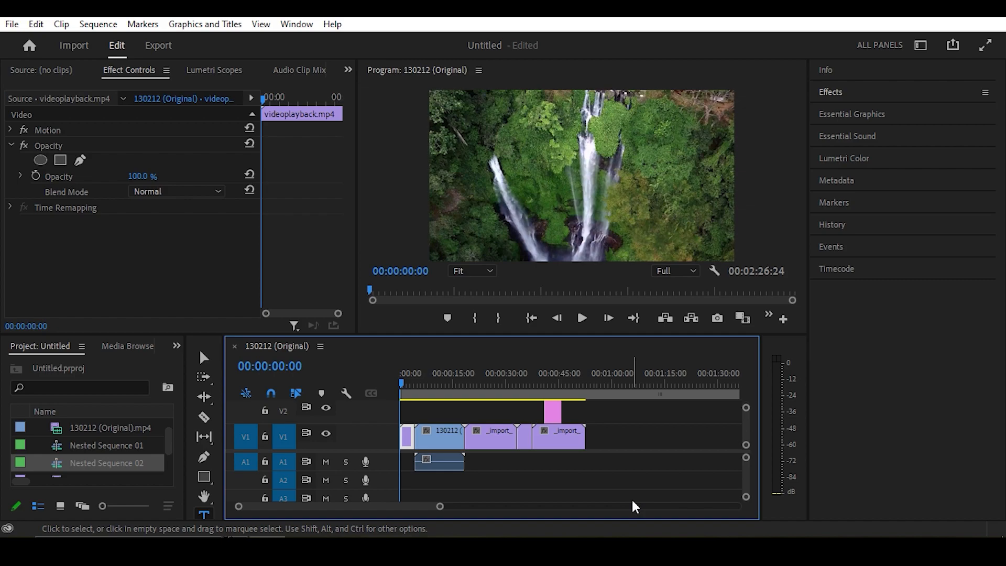
left_click(878, 92)
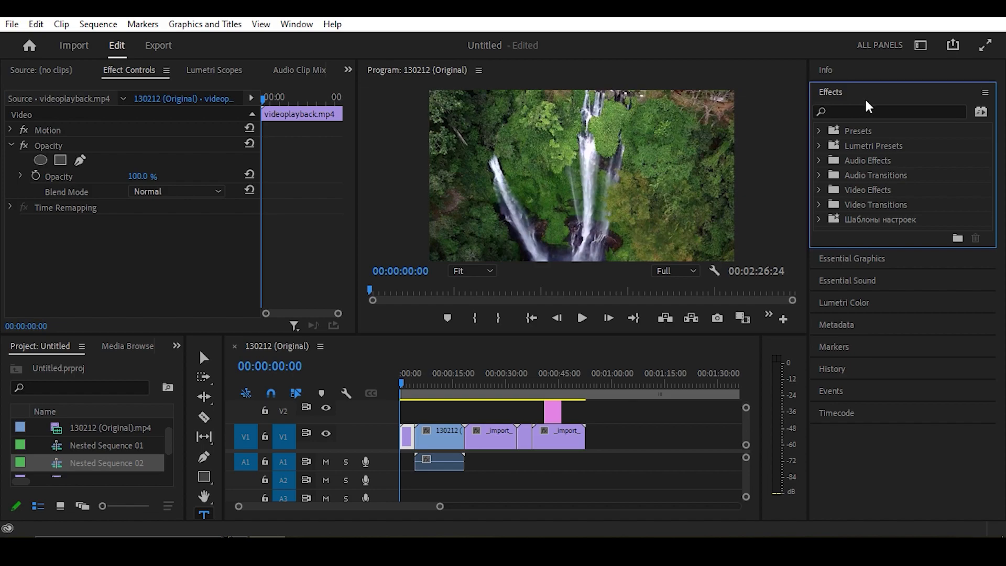
left_click(863, 95)
left_click(871, 90)
left_click(869, 90)
left_click(287, 24)
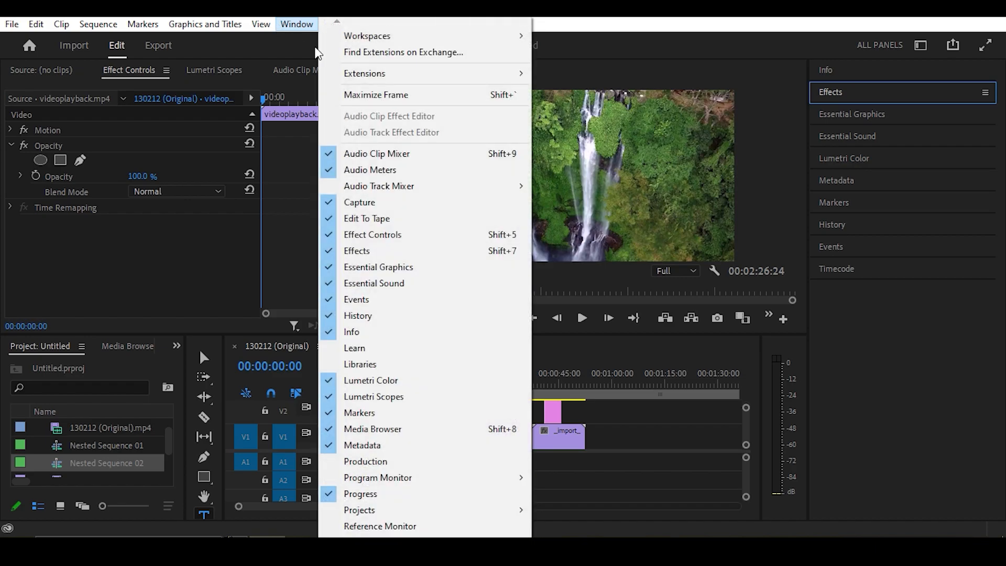
mouse_move(367, 35)
left_click(569, 38)
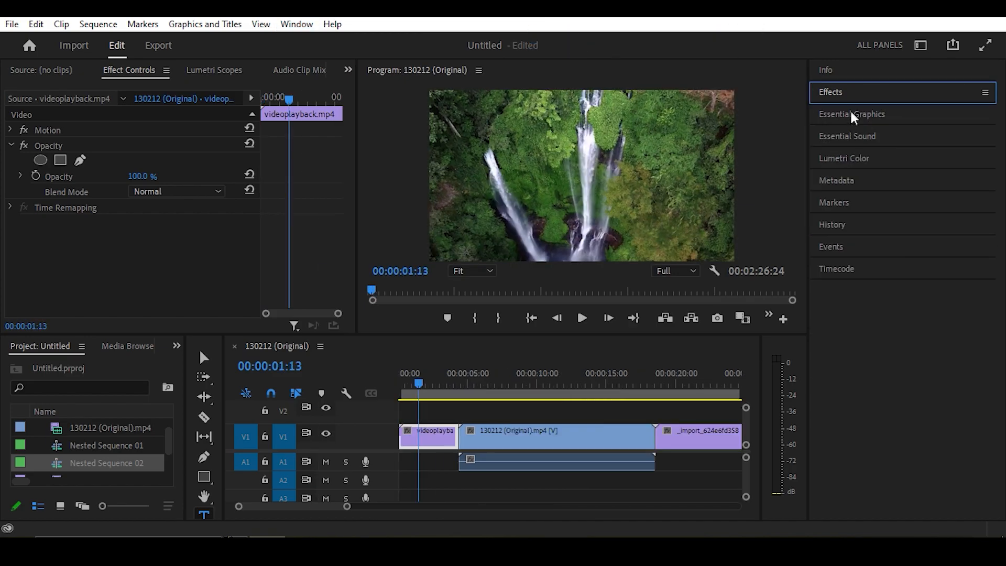
- Find the Gaussian Blur effect by searching for "gauss" and apply it to the videoplayback.mp4 clip at the start of the sequence
left_click(849, 90)
left_click(846, 112)
type("ga")
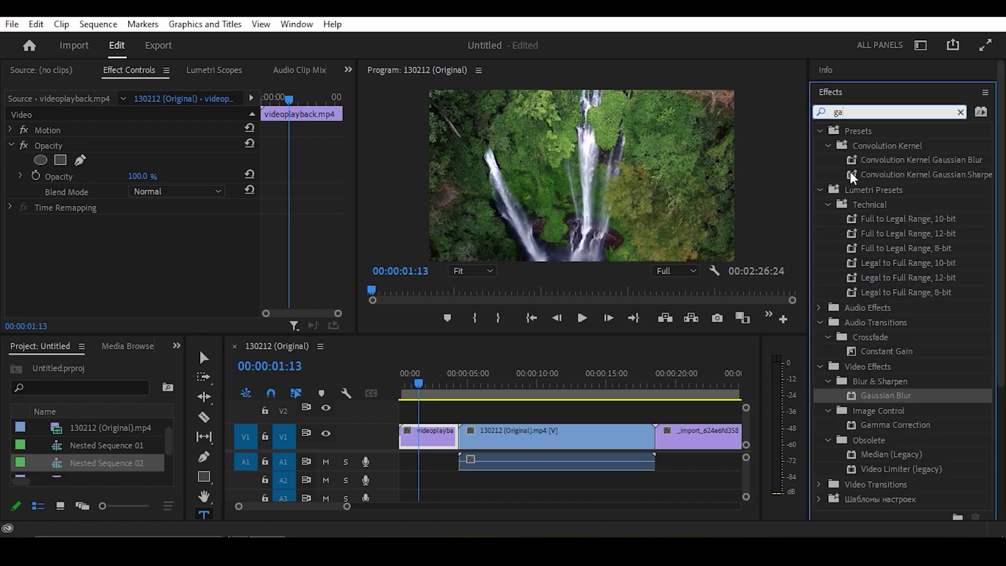
type("uss")
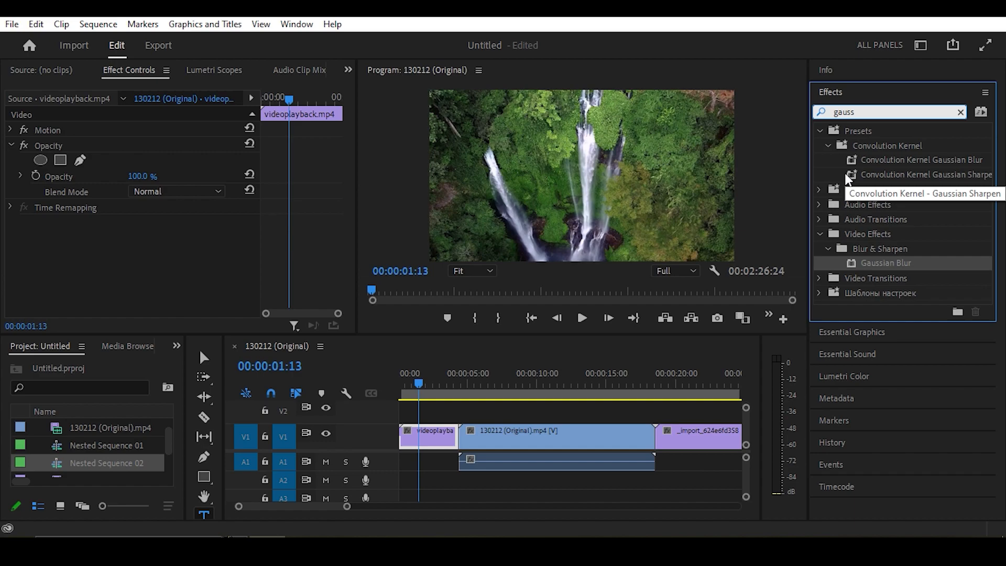
left_click_drag(887, 265, 414, 431)
left_click_drag(438, 395, 388, 392)
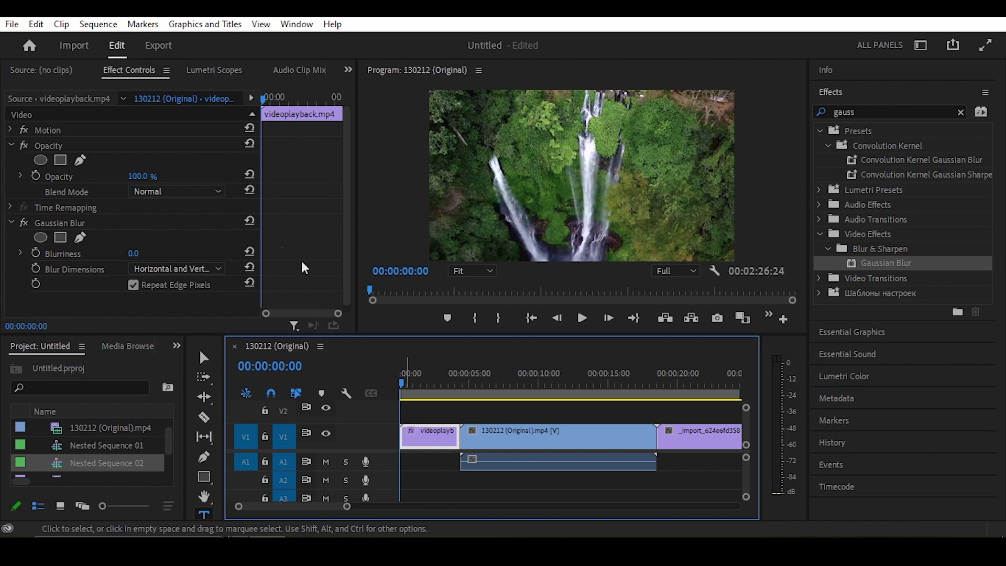
- Set the Gaussian Blur's Blurriness to 93 on the videoplayback.mp4 clip
left_click(144, 73)
left_click(105, 222)
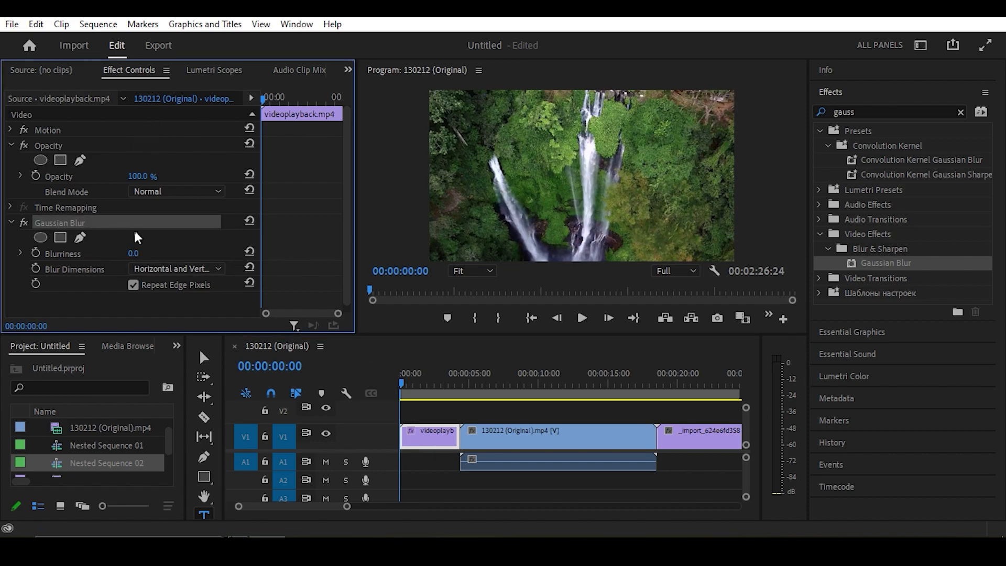
left_click(416, 392)
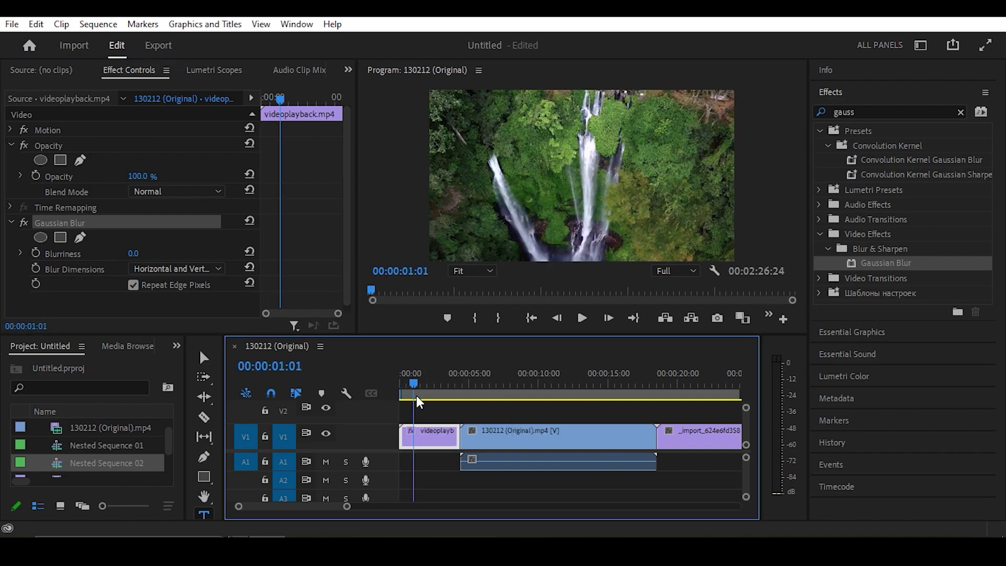
key("=")
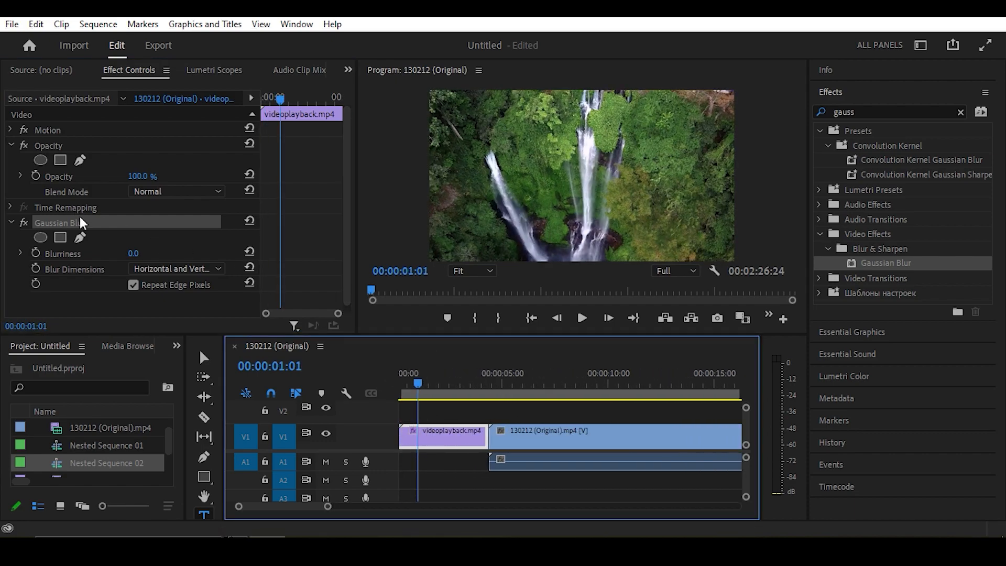
left_click(106, 223)
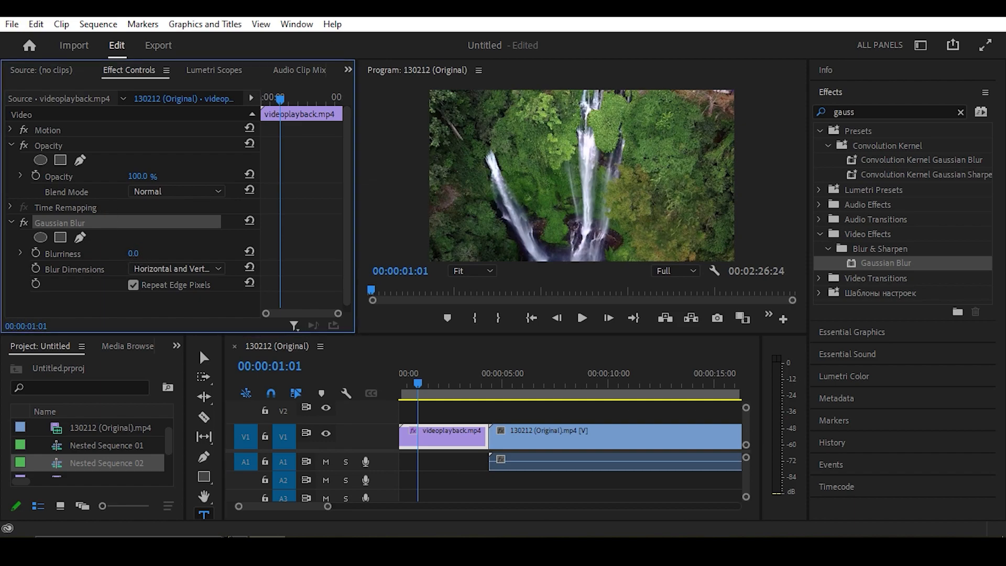
left_click_drag(133, 253, 167, 253)
mouse_move(419, 383)
left_mouse_down()
mouse_move(451, 388)
mouse_move(421, 387)
left_mouse_up()
left_click_drag(136, 254, 151, 254)
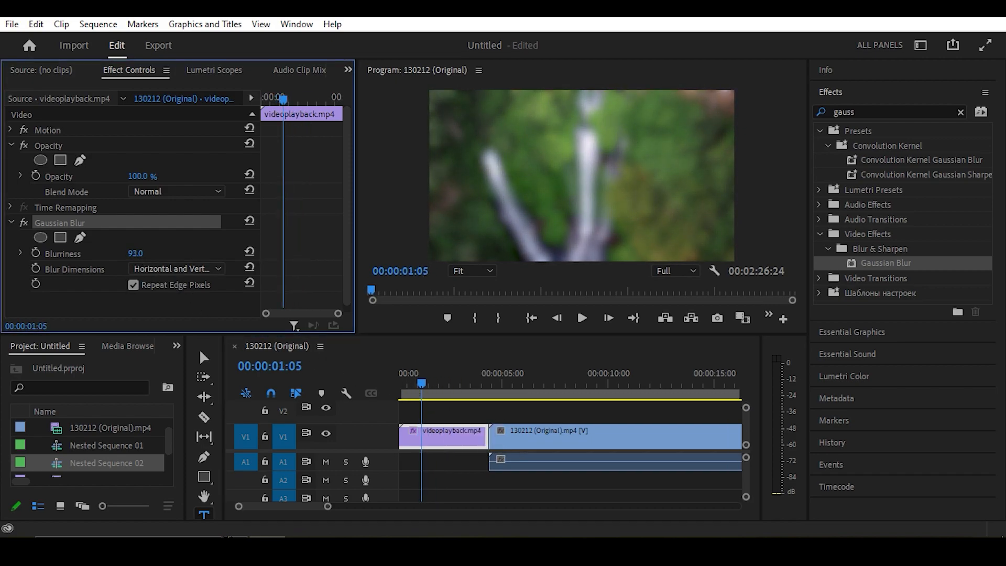
- Compare the blur with Repeat Edge Pixels off and on, leave it enabled, and set the Blurriness to 67
left_click(163, 287)
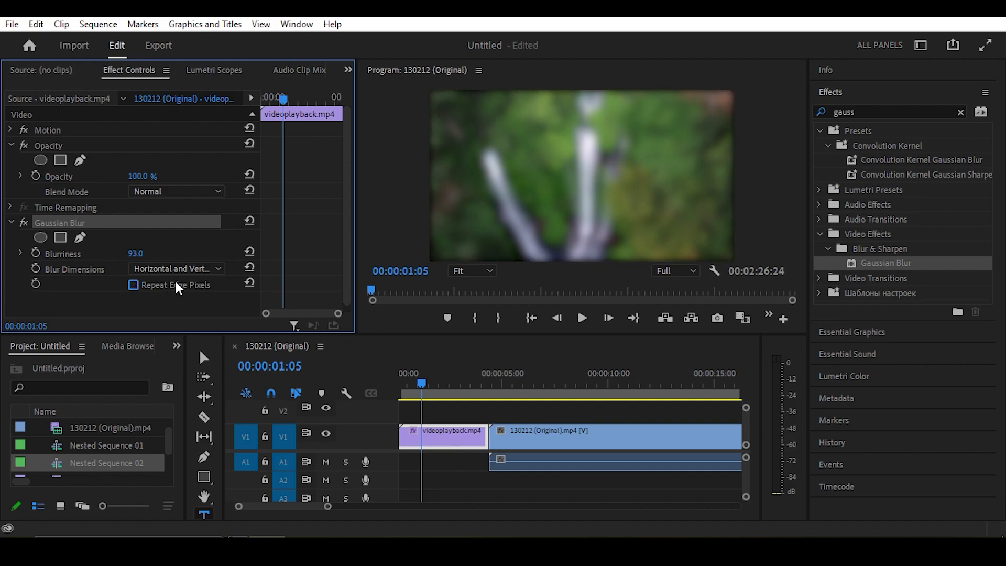
left_click(173, 286)
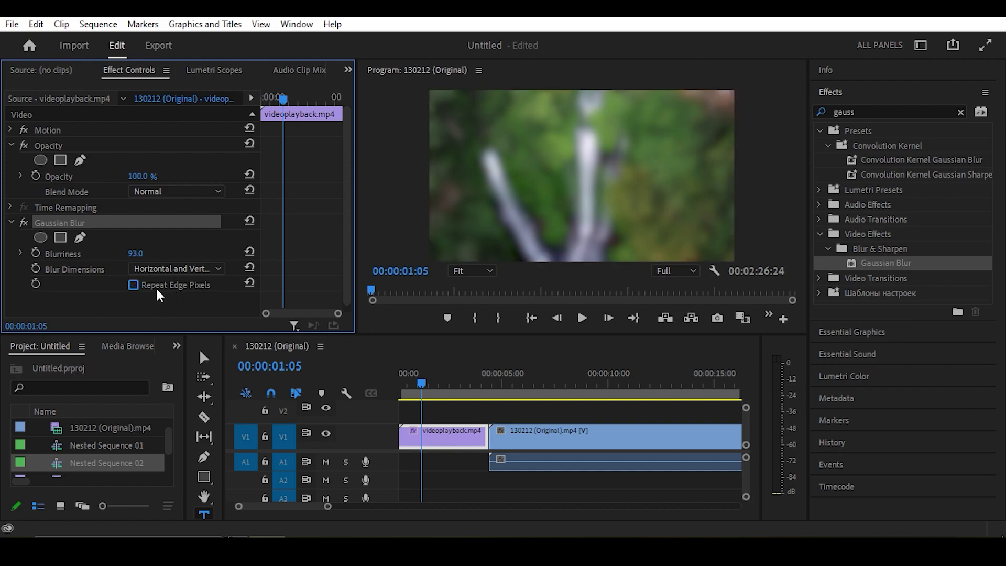
left_click(156, 288)
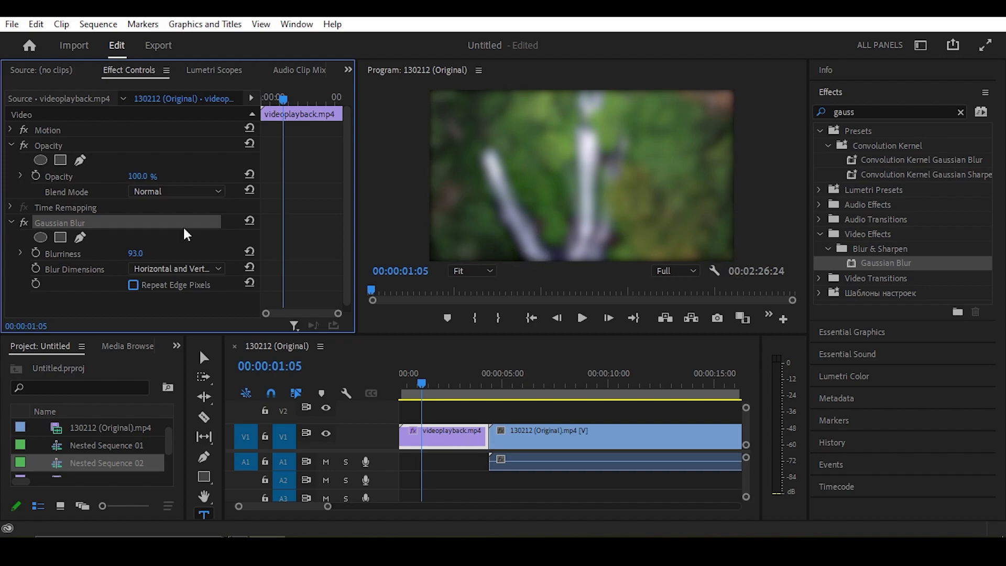
left_click(171, 285)
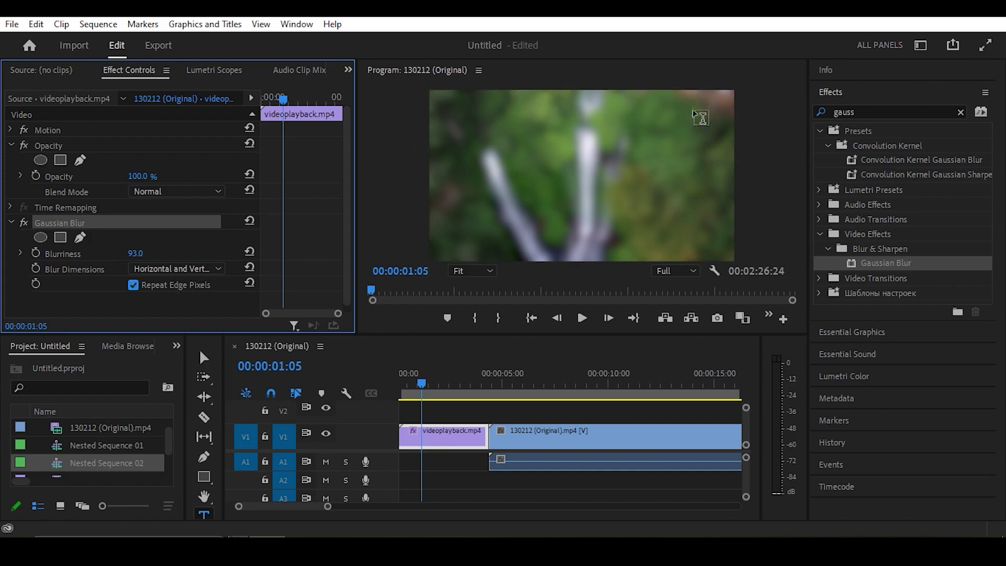
mouse_move(135, 253)
left_mouse_down()
mouse_move(113, 253)
mouse_move(168, 253)
mouse_move(149, 253)
left_mouse_up()
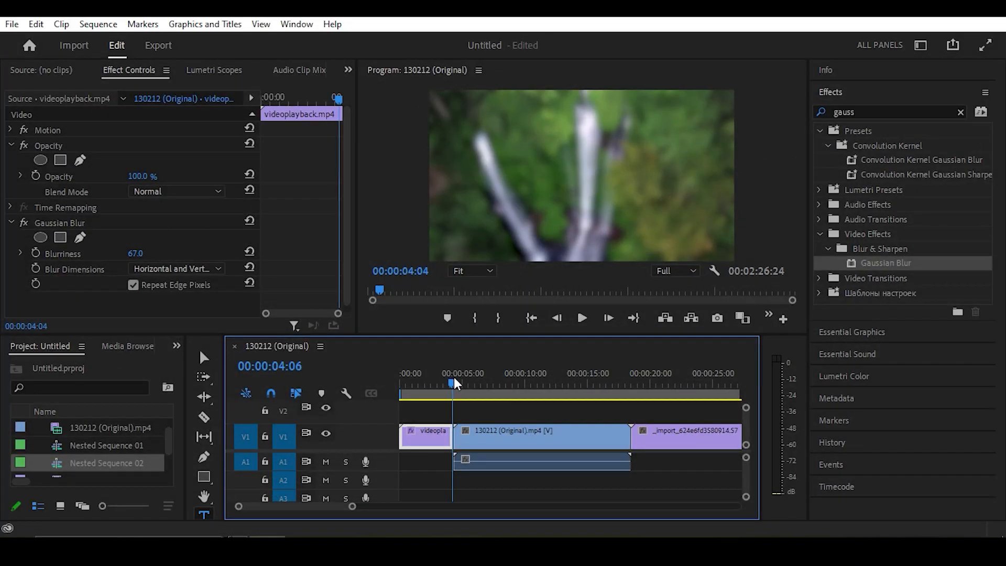
- Apply Gaussian Blur to the 130212 (Original).mp4 clip at about 7 seconds and save the project
left_click_drag(453, 377, 490, 376)
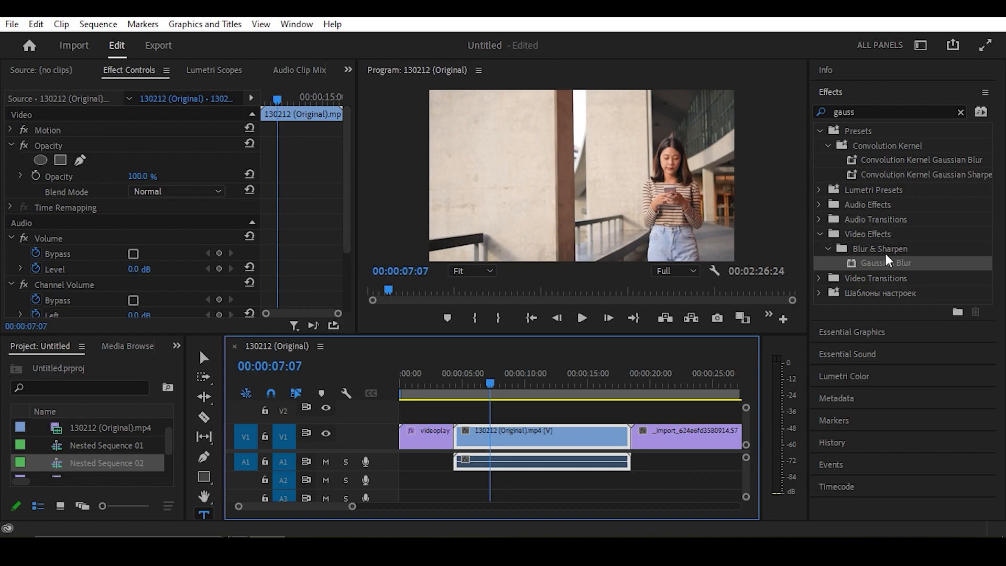
left_click_drag(886, 264, 520, 434)
left_click(143, 222)
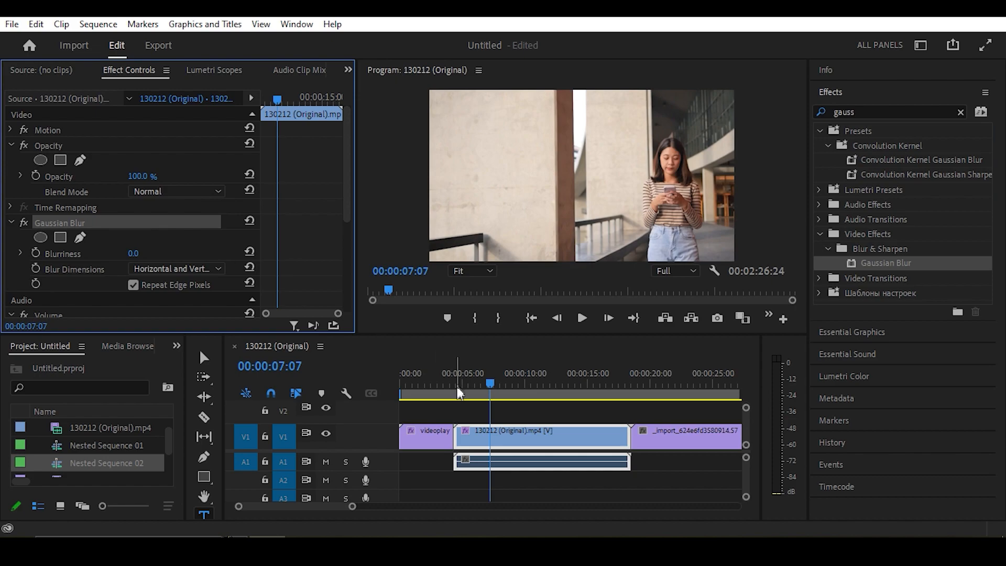
key("ctrl+s")
- Draw a free-form bezier mask for the Gaussian Blur closely around the woman with the phone, working at 75% zoom
left_click(11, 145)
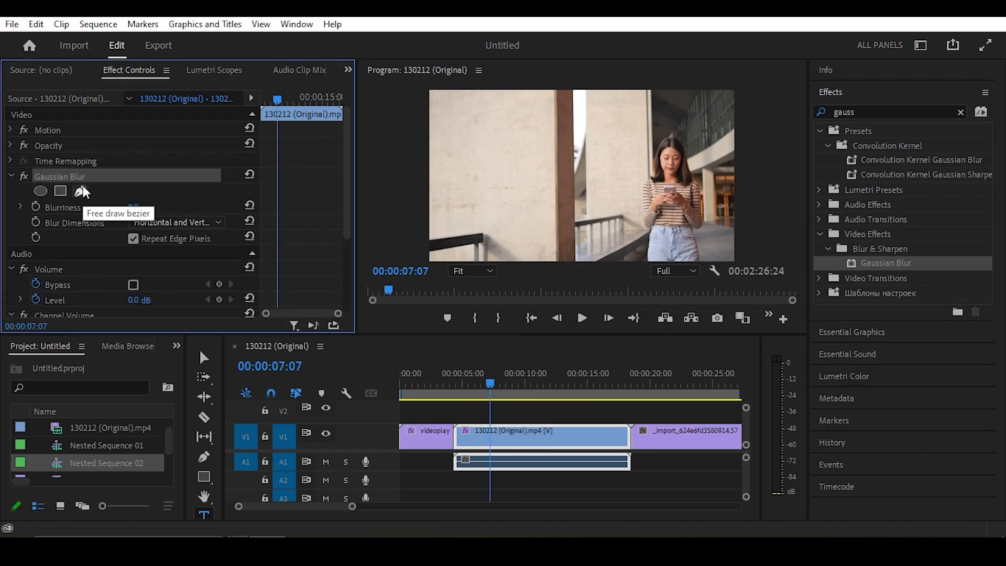
left_click(77, 189)
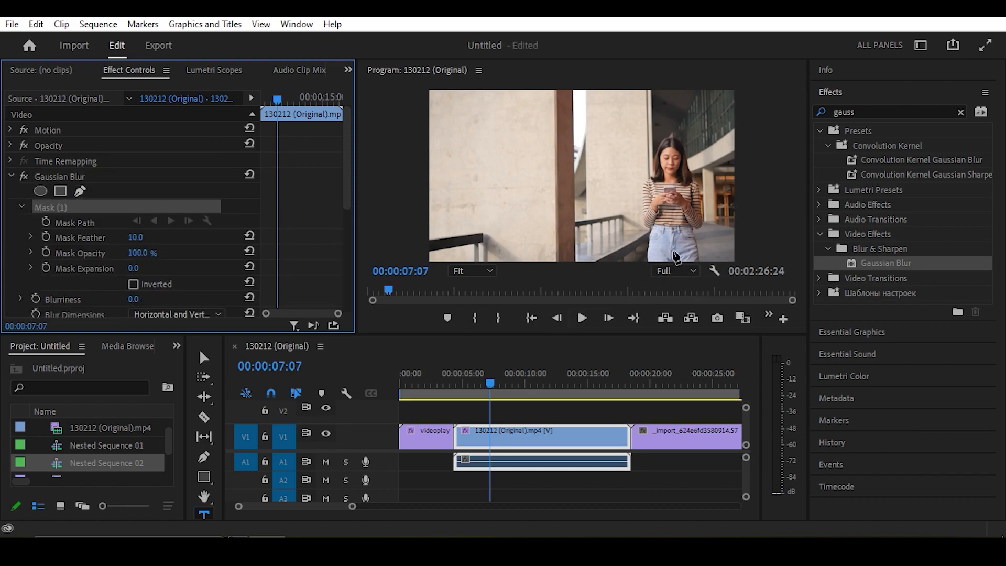
left_click(469, 270)
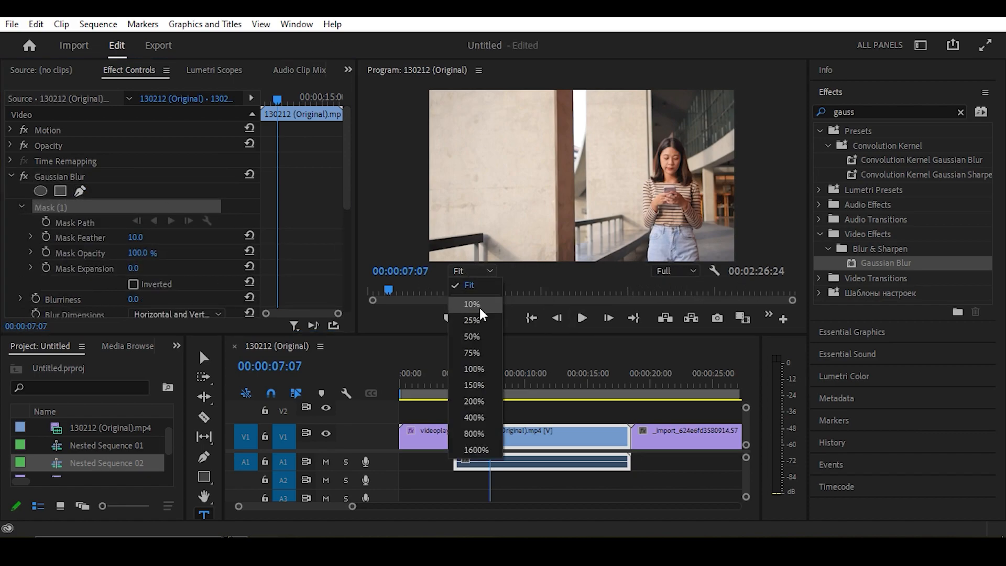
left_click(478, 348)
left_click_drag(649, 256, 724, 256)
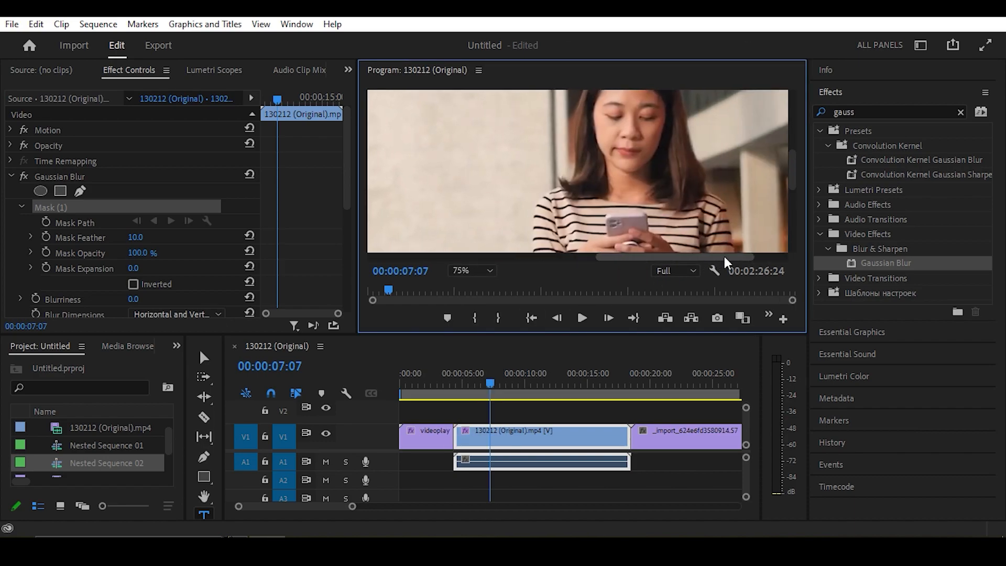
left_click_drag(793, 175, 795, 150)
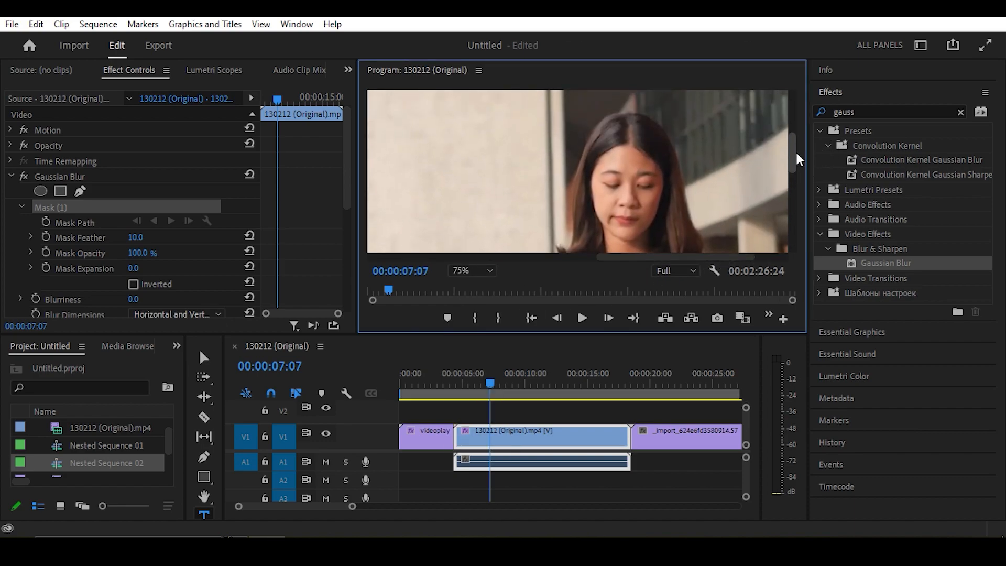
left_click(565, 172)
left_click(579, 142)
left_click(597, 119)
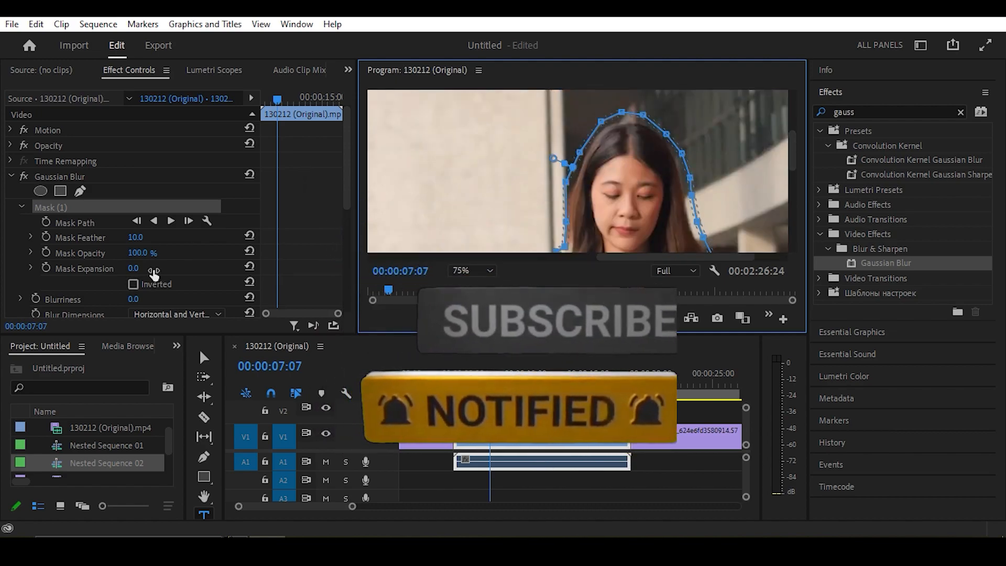
- Set the masked blur's Blurriness to 28 and invert the mask so the blur covers the background
scroll(169, 264, "down", 2)
left_click_drag(346, 191, 347, 200)
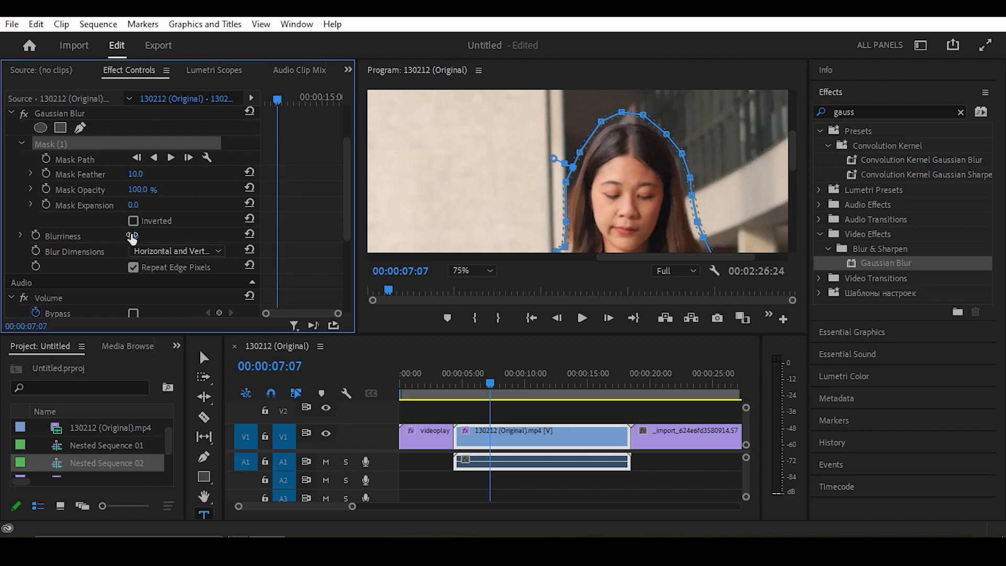
left_click_drag(133, 236, 155, 235)
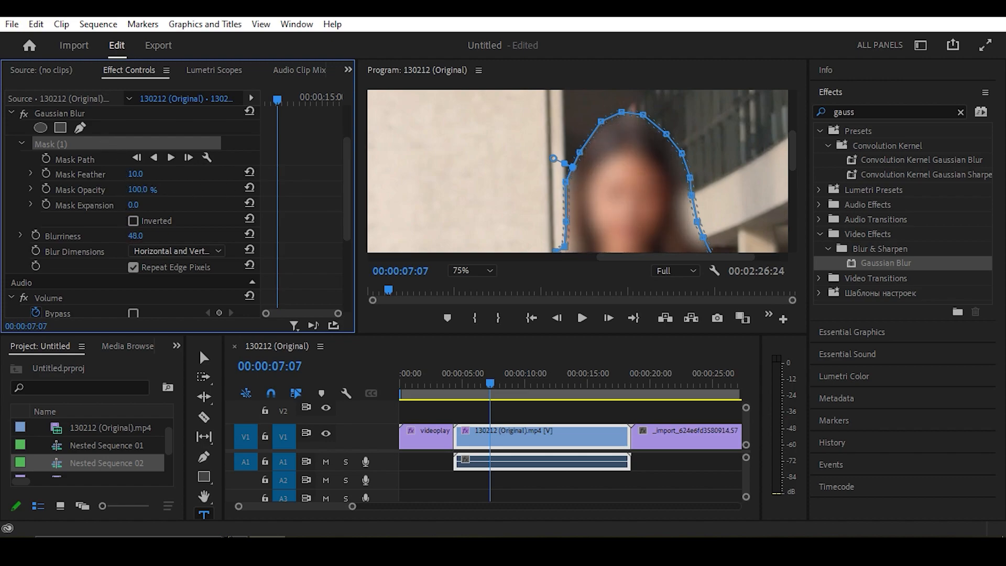
left_click_drag(135, 236, 148, 237)
left_click_drag(688, 259, 654, 257)
left_click(171, 220)
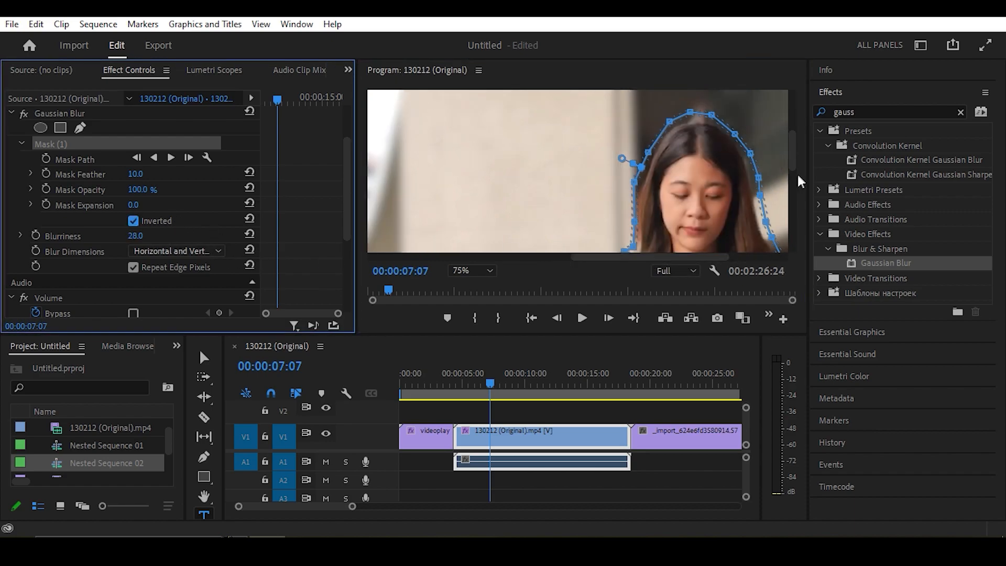
- Fit the preview to the frame and refine the background blur with Blurriness 89, Mask Feather 72 and Mask Expansion 2
left_click_drag(794, 165, 794, 176)
left_click(488, 270)
left_click(486, 279)
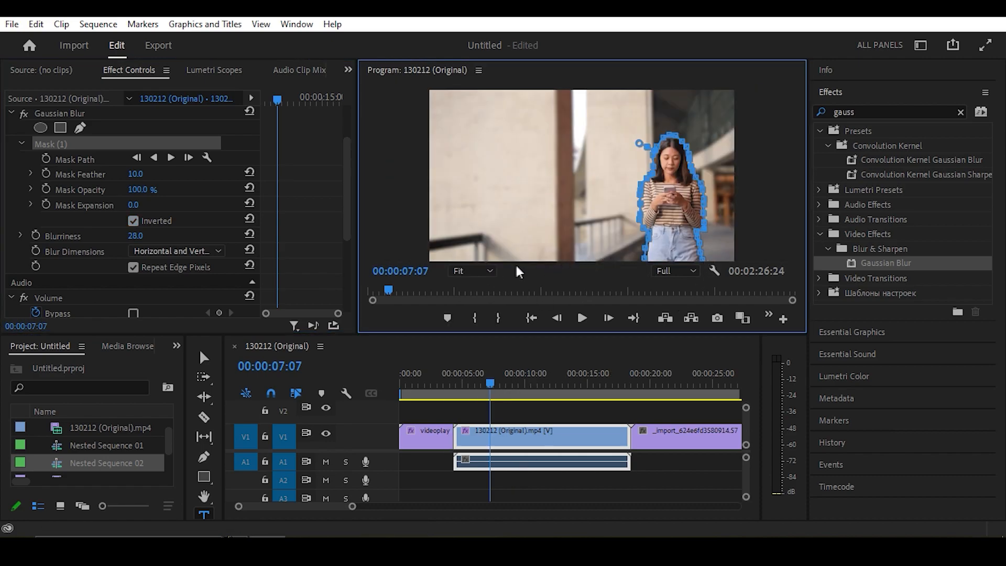
left_click(144, 132)
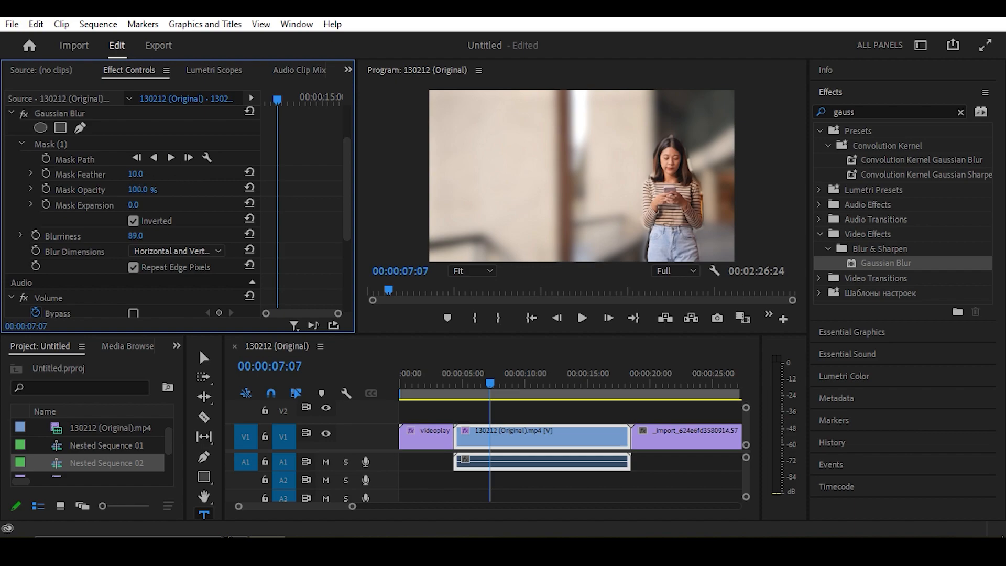
left_click_drag(148, 174, 136, 204)
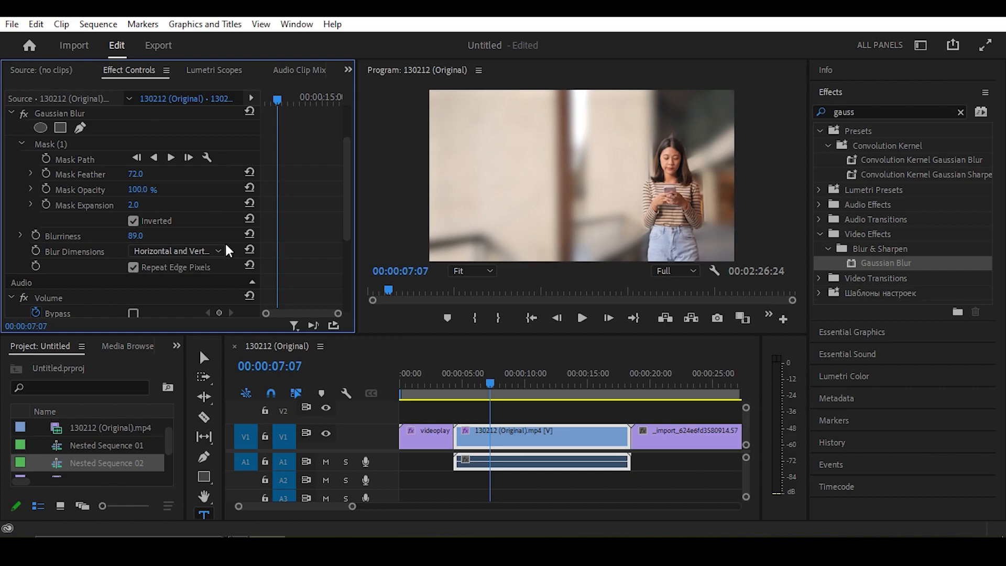
- Track the mask path forward to the end of the clip and return to about 00:00:07:18 to check it
left_click(71, 157)
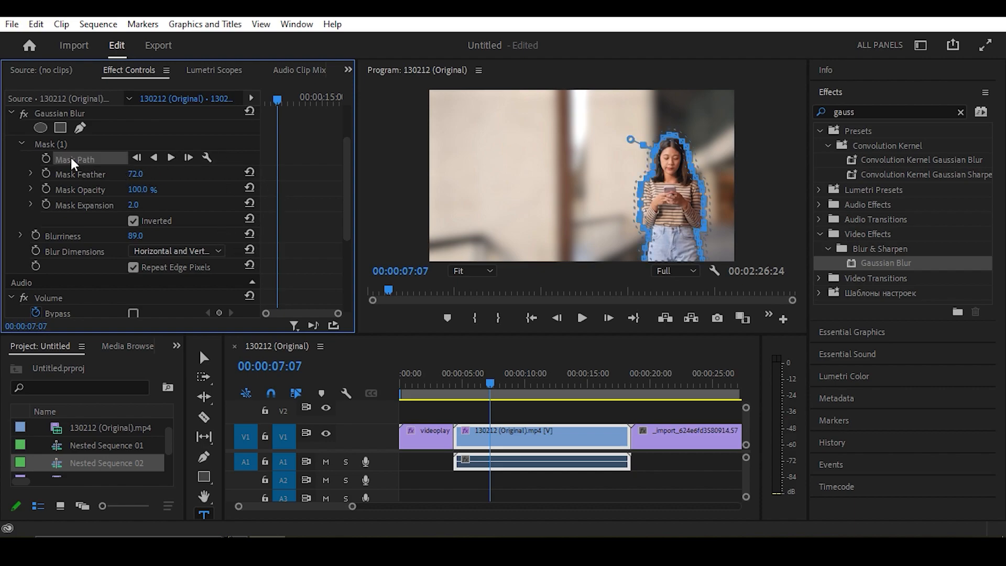
left_click(172, 159)
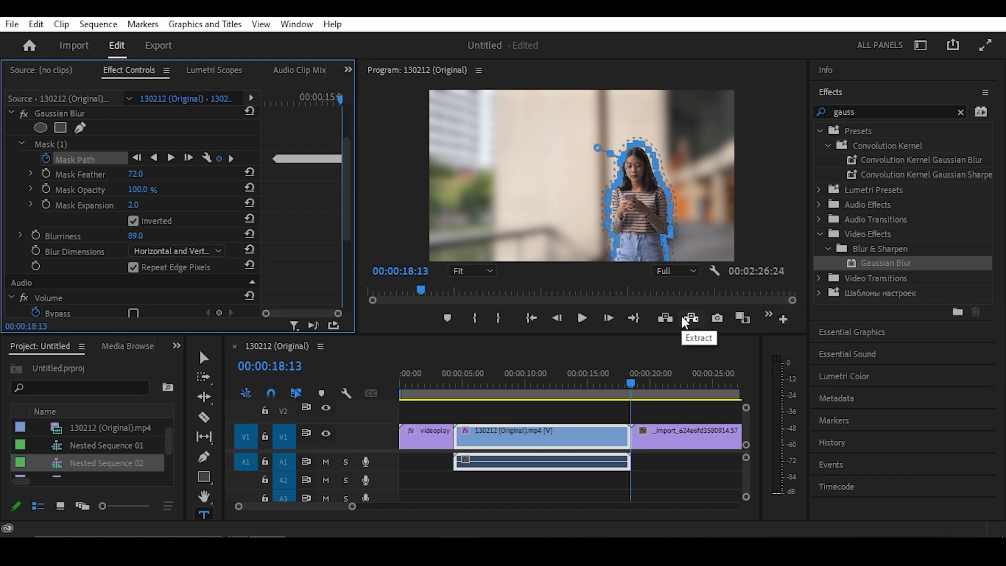
left_click(495, 383)
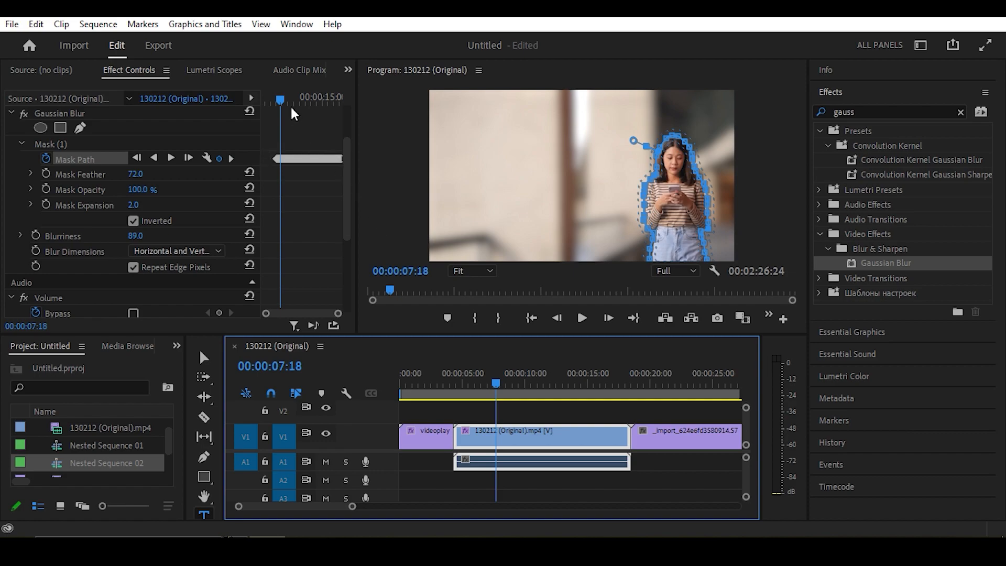
- Track the mask path backward from 00:00:07:12 to the start of the clip and play the tracked background blur
mouse_move(286, 96)
left_mouse_down()
mouse_move(255, 95)
mouse_move(277, 111)
left_mouse_up()
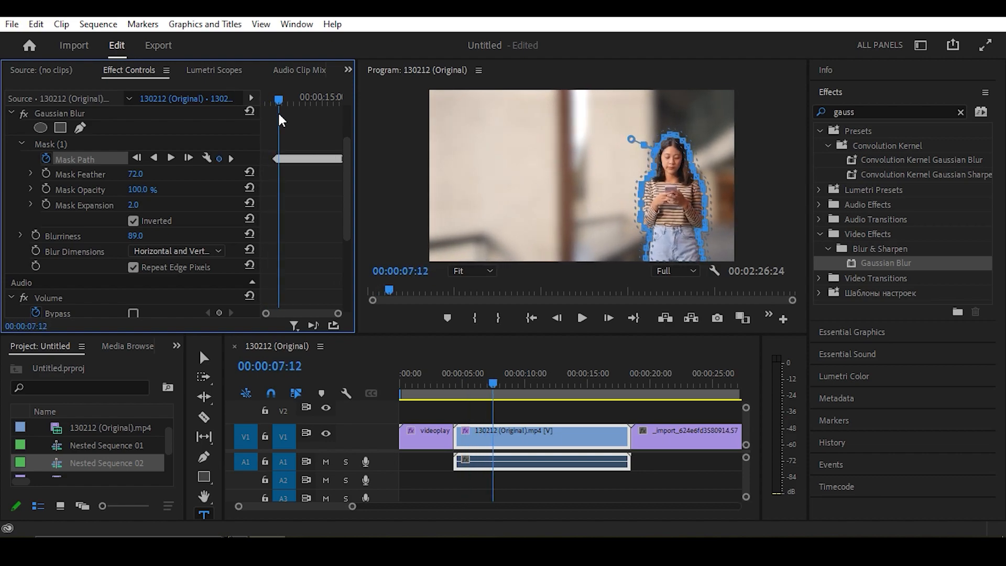
left_click(154, 158)
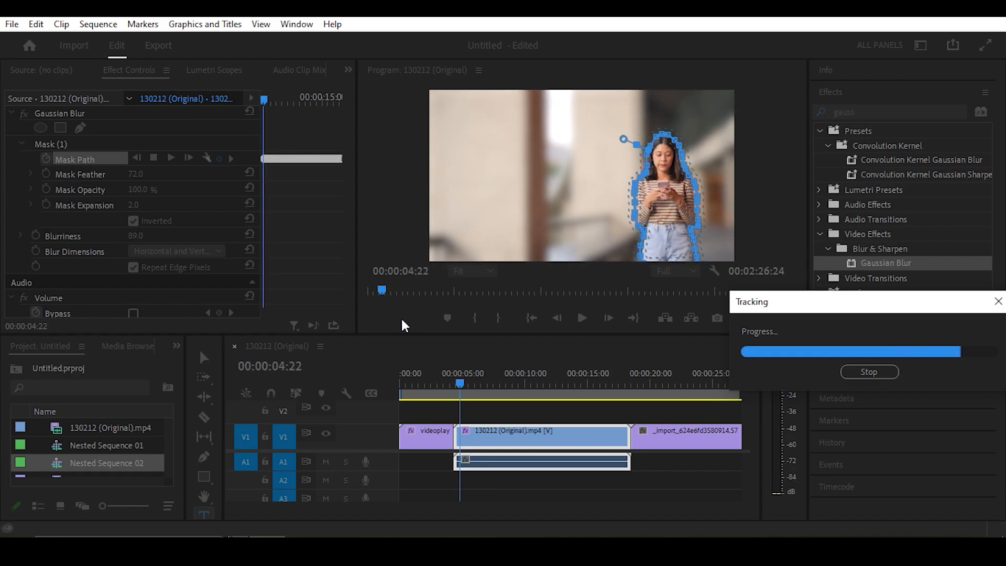
left_click_drag(457, 388, 542, 411)
left_click(109, 131)
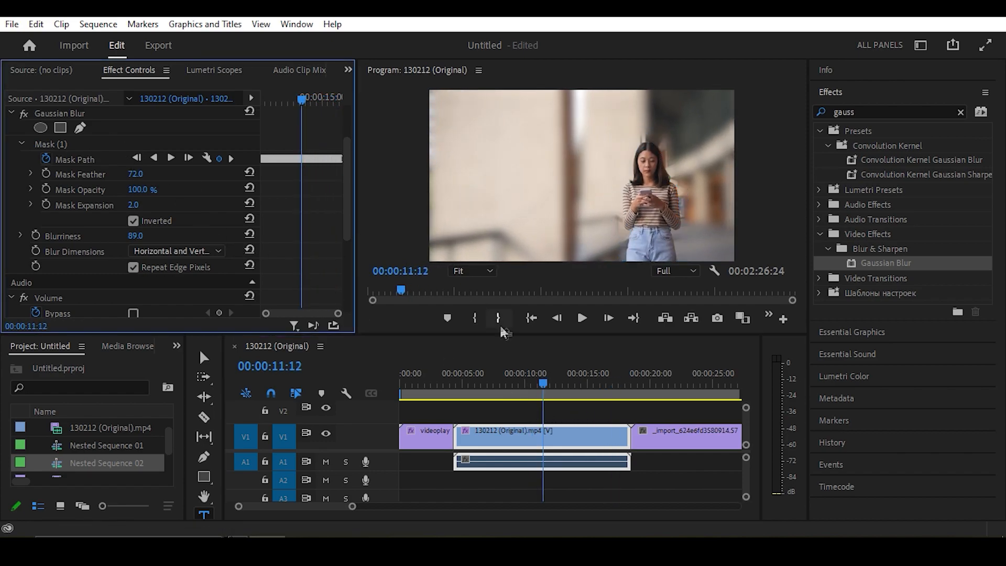
key("space")
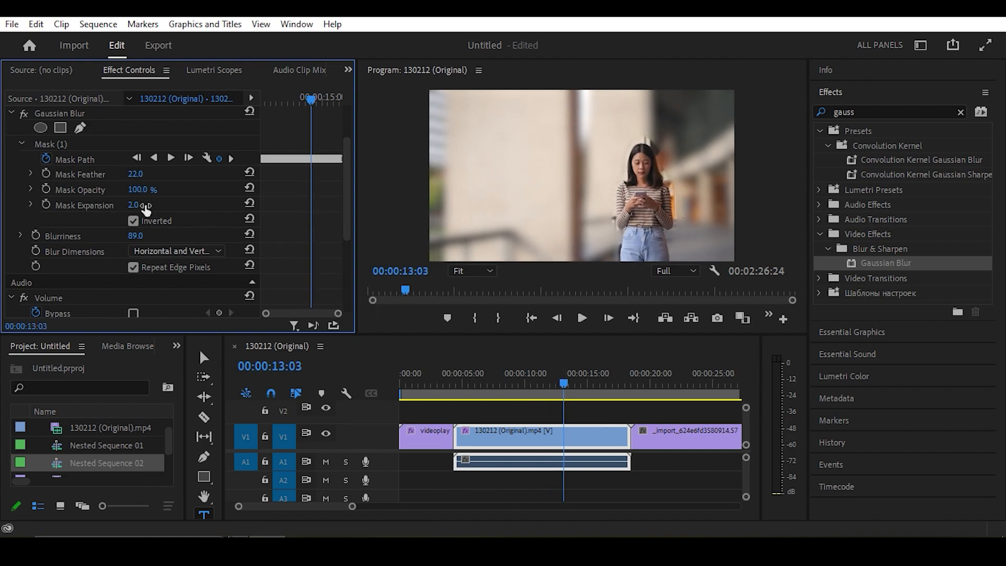
- Tighten the woman's mask with Mask Feather 27 and Mask Expansion -22, and play the result
mouse_move(133, 207)
left_mouse_down()
mouse_move(143, 207)
mouse_move(122, 207)
left_mouse_up()
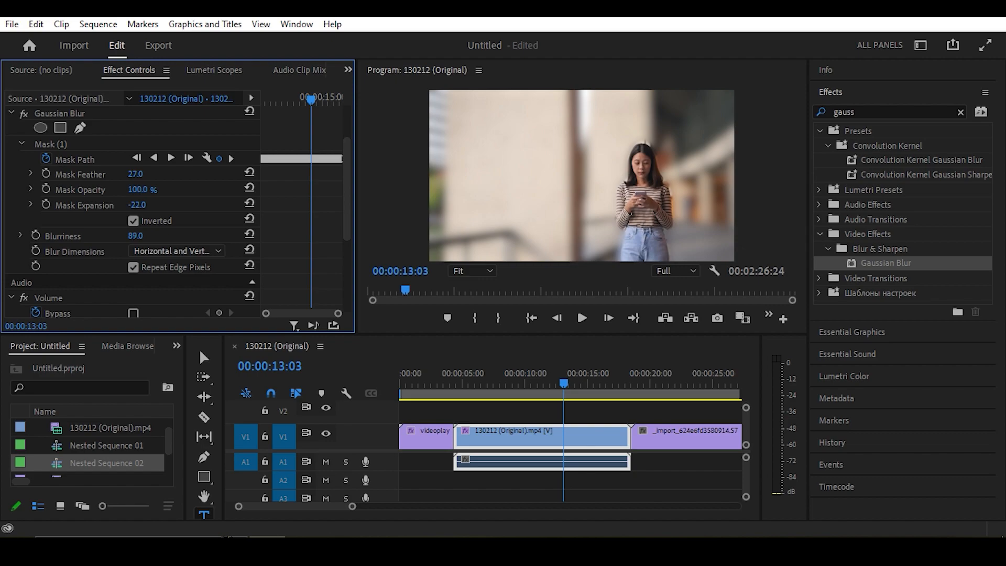
key("space")
key("space")
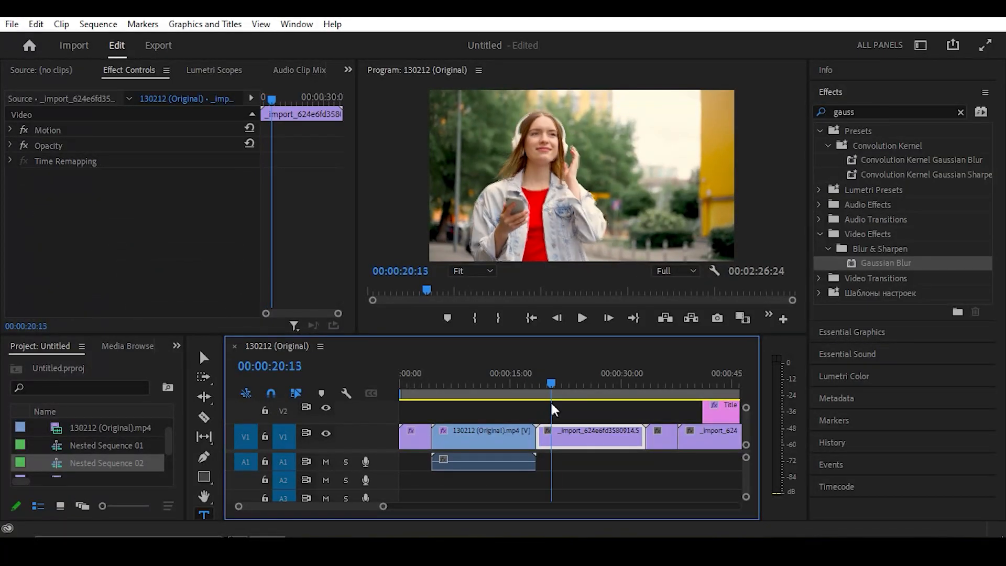
- Apply Gaussian Blur to the clip of the woman with headphones, working at 00:00:22:13
left_click_drag(550, 401, 571, 407)
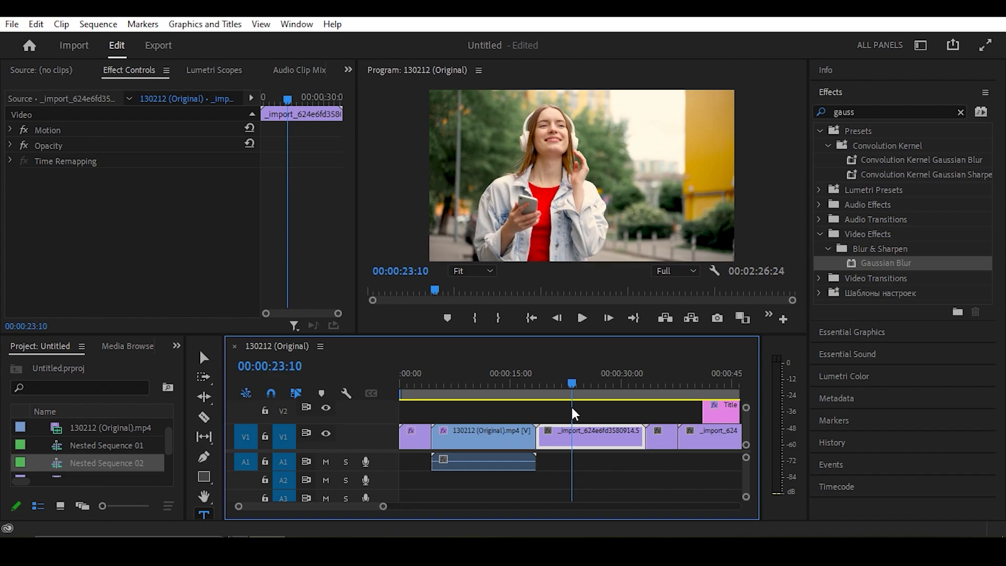
mouse_move(564, 386)
left_mouse_down()
mouse_move(555, 388)
mouse_move(568, 390)
left_mouse_up()
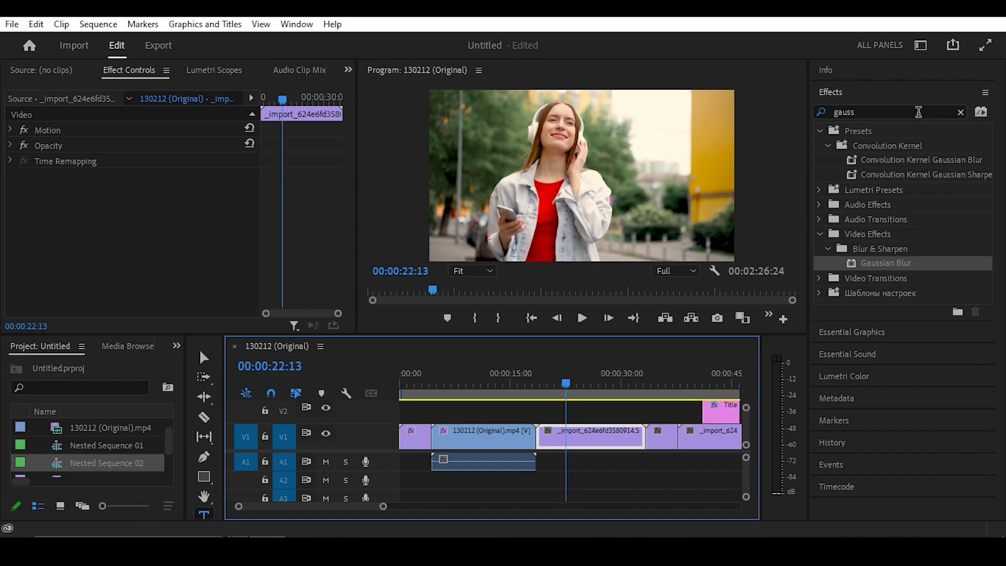
left_click_drag(884, 266, 566, 441)
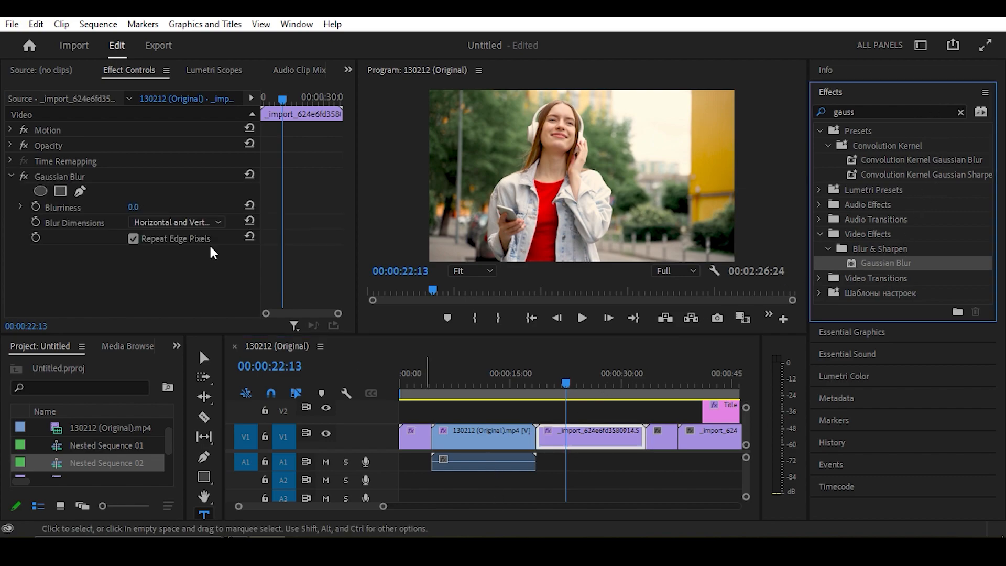
left_click(107, 75)
left_click(100, 177)
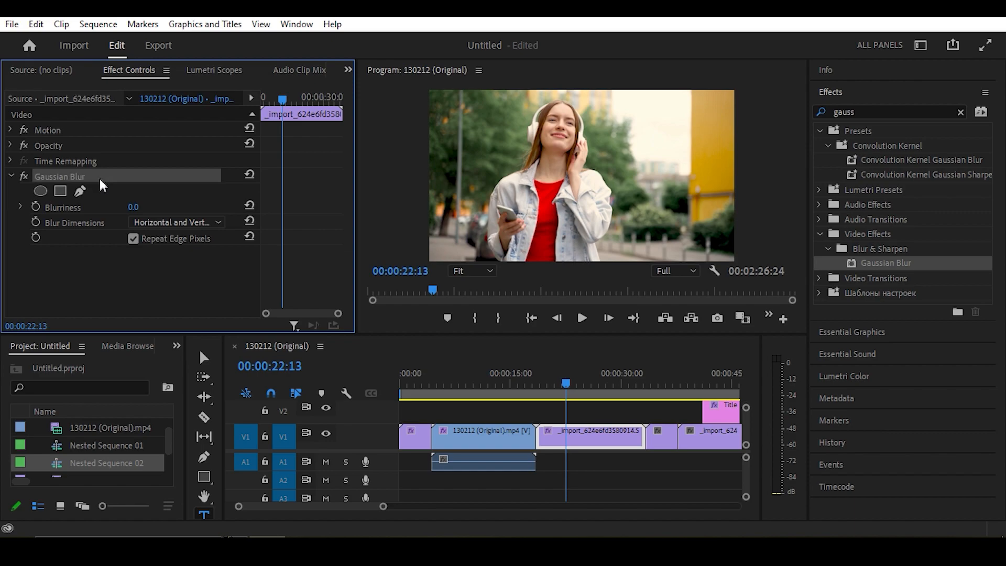
- Add an elliptical mask to the Gaussian Blur and shrink it around the phone in the woman's hand
left_click(41, 191)
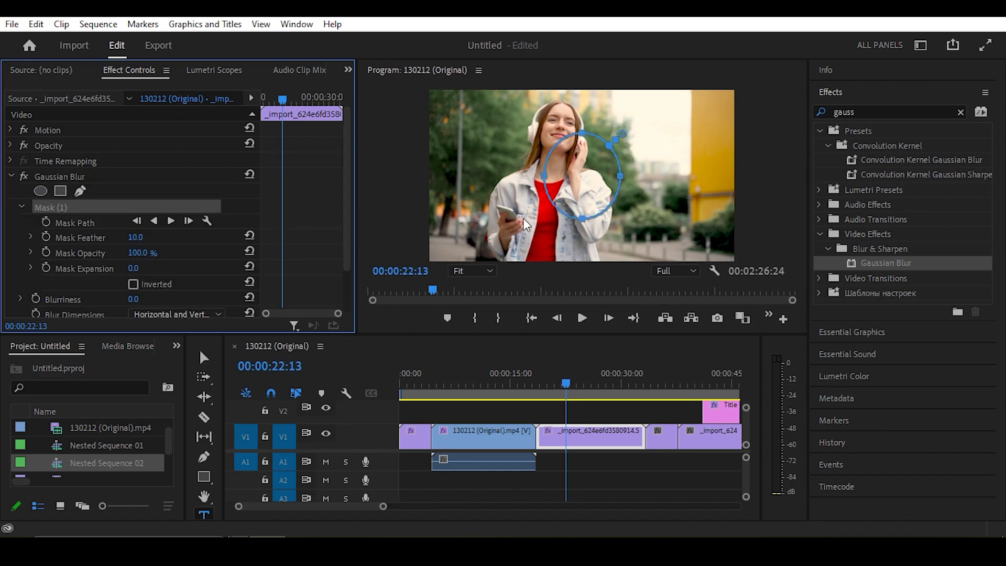
left_click_drag(588, 177, 510, 212)
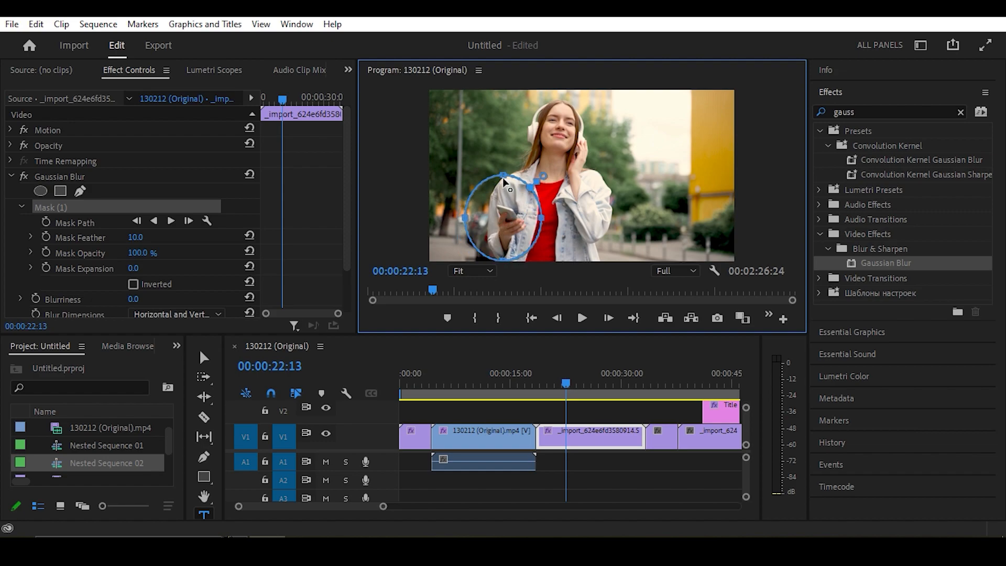
left_click_drag(503, 178, 504, 194)
left_click_drag(467, 230, 490, 227)
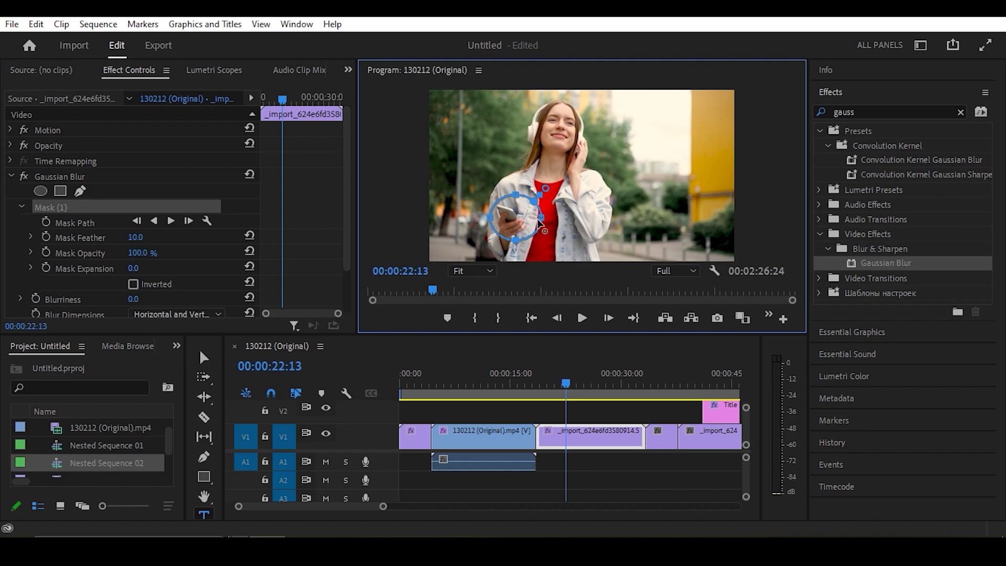
left_click_drag(542, 221, 507, 218)
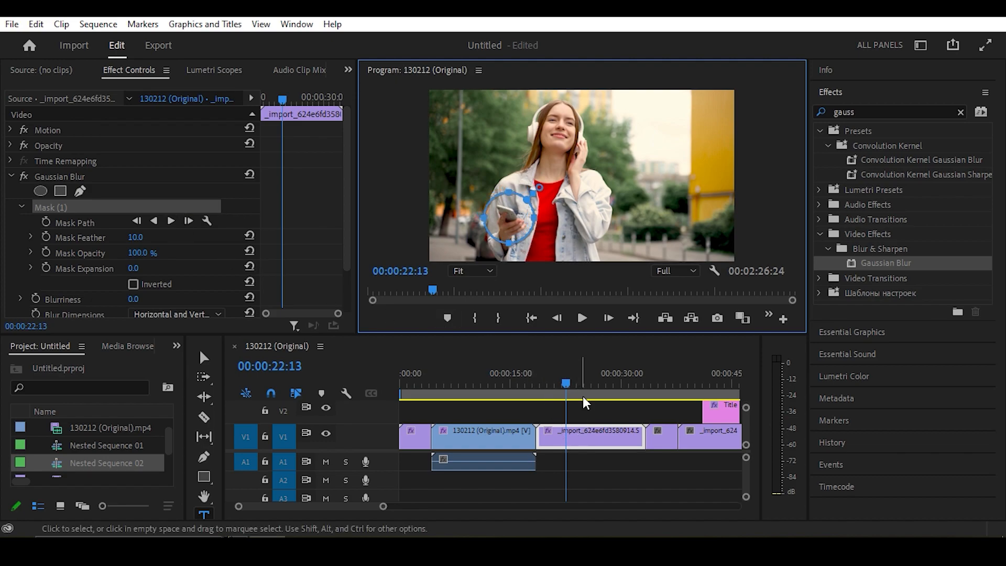
- At the clip's start, 00:00:18:16, place the elliptical mask over the phone and track it forward, stopping shortly after 00:00:22:08
left_click_drag(567, 382, 537, 383)
mouse_move(539, 185)
left_mouse_down()
mouse_move(547, 176)
mouse_move(547, 187)
left_mouse_up()
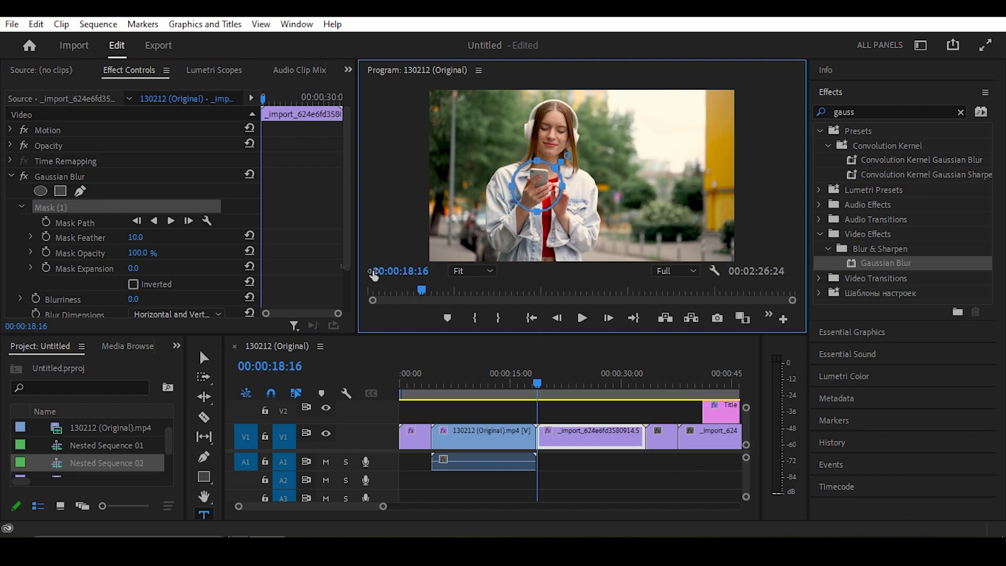
left_click(172, 221)
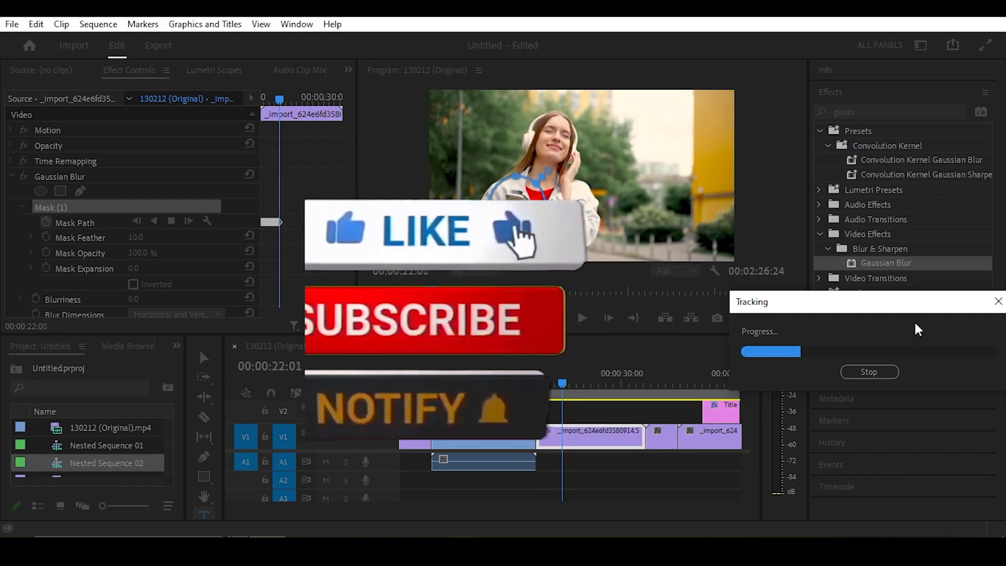
left_click(884, 374)
- Recenter the mask on the phone around 00:00:22:15 and track it forward through the rest of the clip
left_click_drag(524, 197, 524, 198)
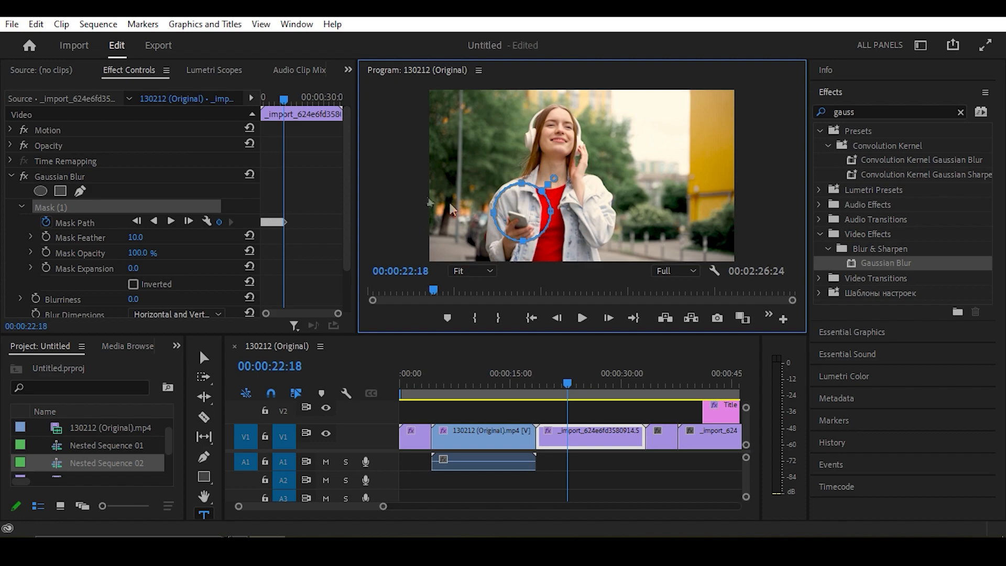
left_click_drag(284, 97, 281, 104)
left_click(503, 212)
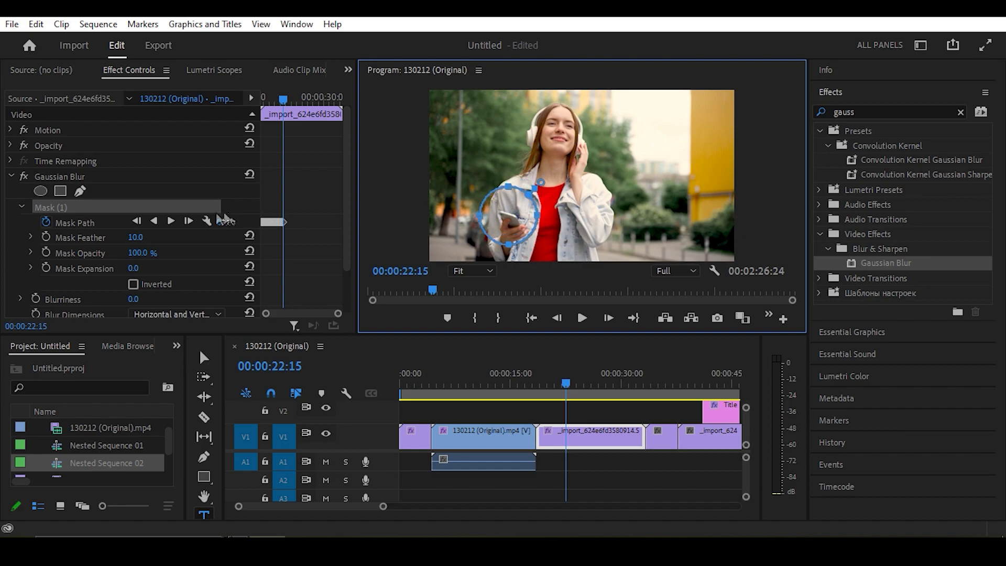
left_click(170, 222)
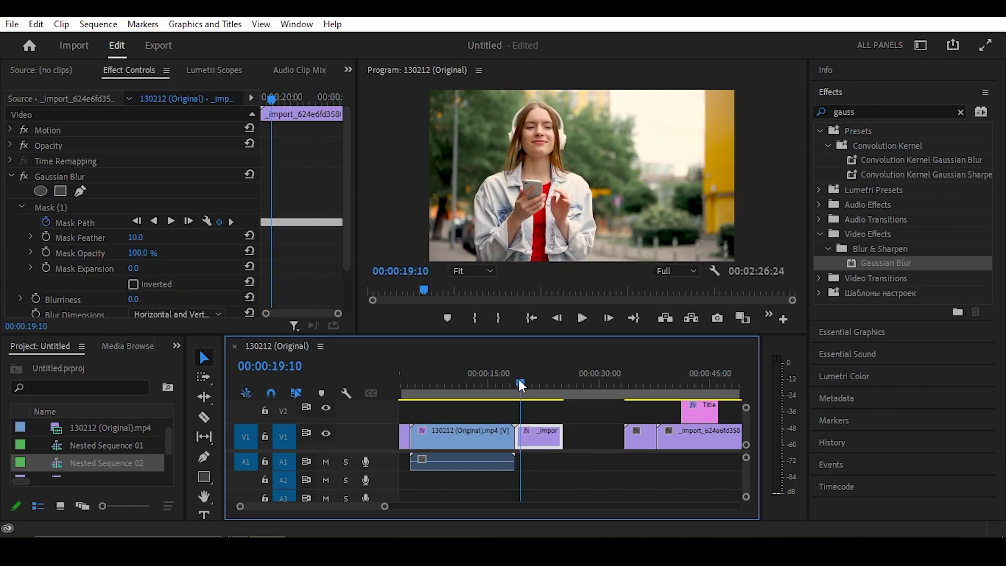
- Play the clip from 00:00:20:03 with the mask displayed to check that it follows the phone
left_click_drag(519, 379, 524, 387)
left_click(131, 210)
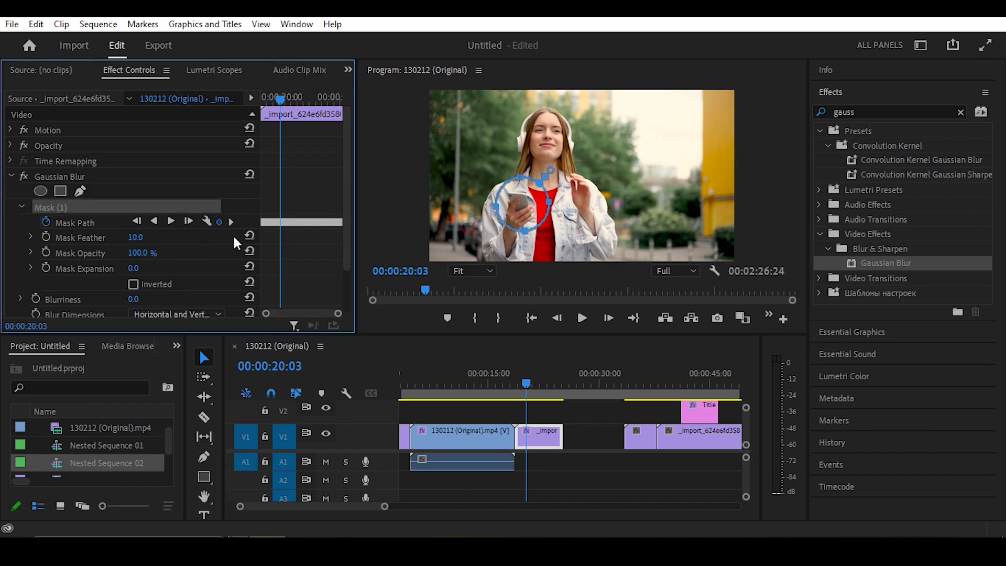
key("space")
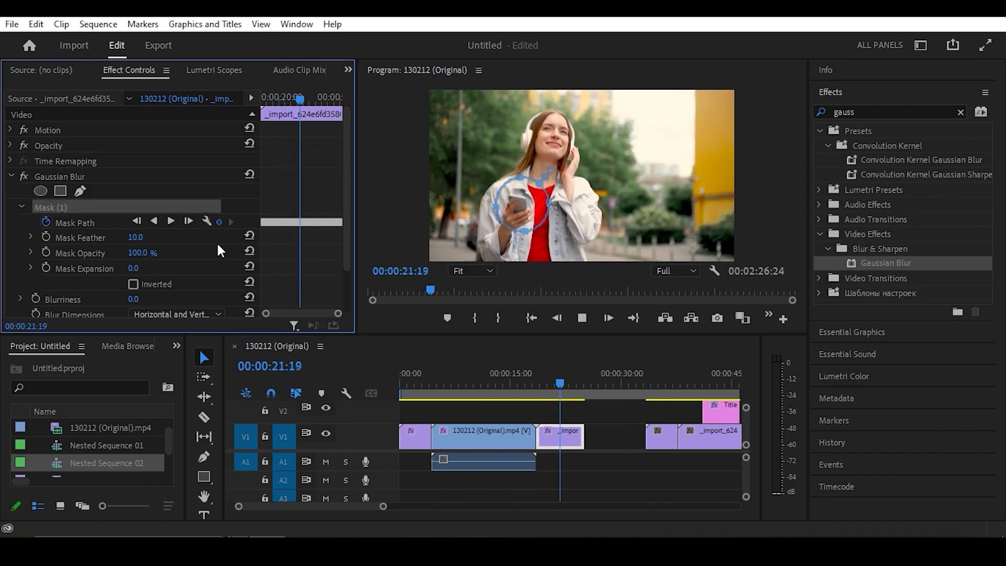
key("space")
- Set the phone blur's Blurriness to 61 and play the clip from its start
scroll(144, 291, "down", 1)
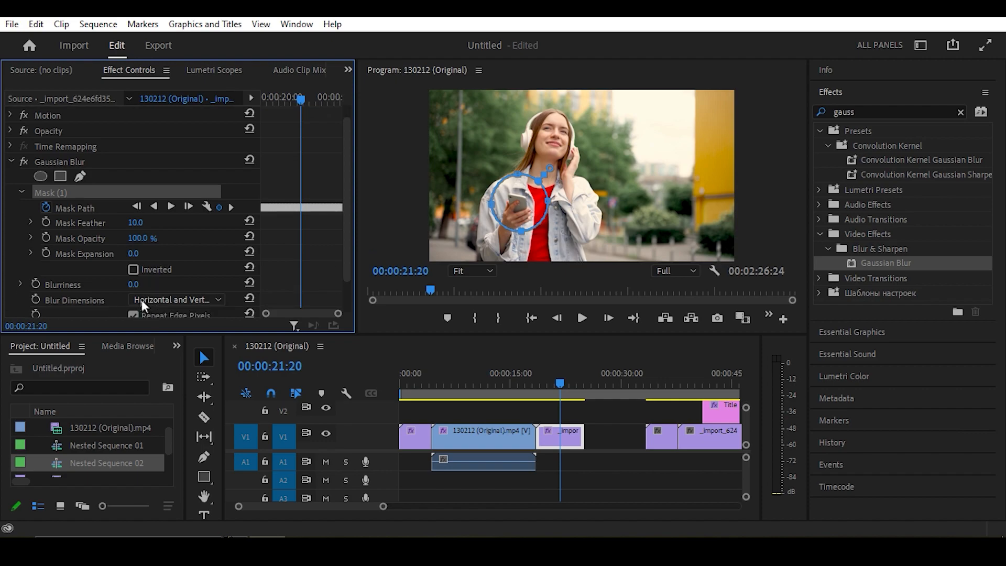
left_click_drag(133, 284, 162, 284)
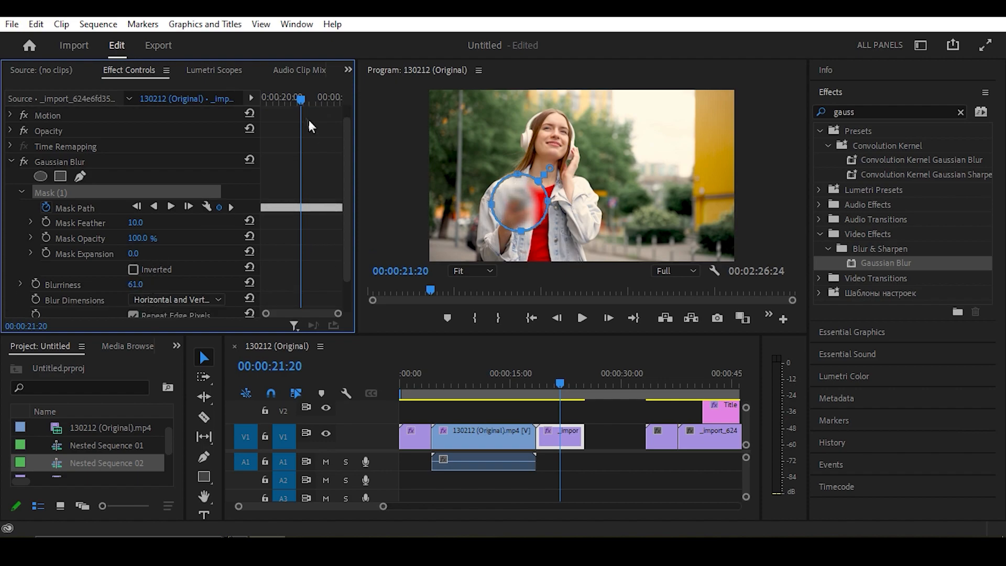
left_click_drag(301, 100, 248, 114)
key("space")
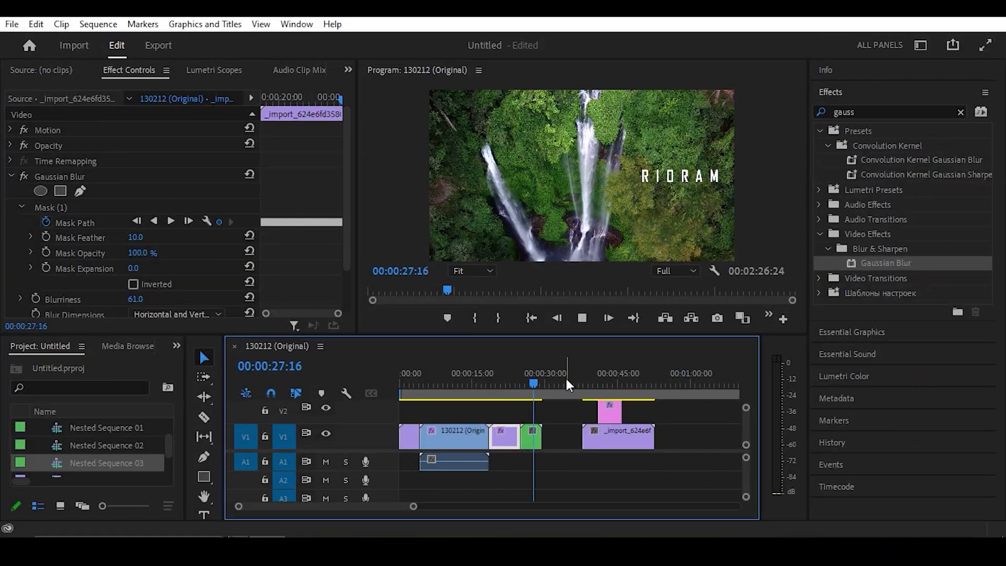
- Apply Gaussian Blur to Nested Sequence 03, the waterfall clip, with the playhead at 00:00:25:24
left_click(526, 387)
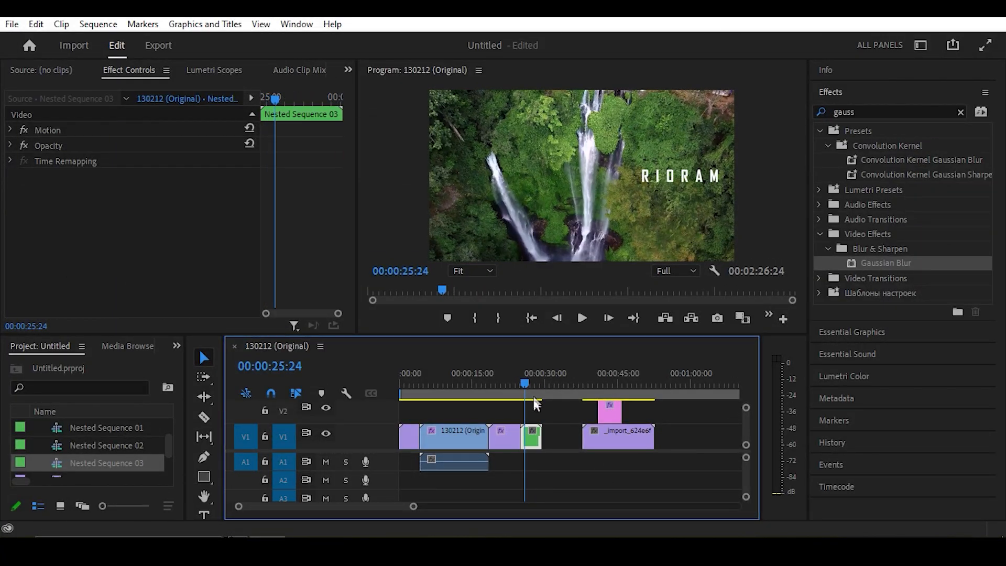
left_click(536, 404)
left_click_drag(880, 268, 532, 437)
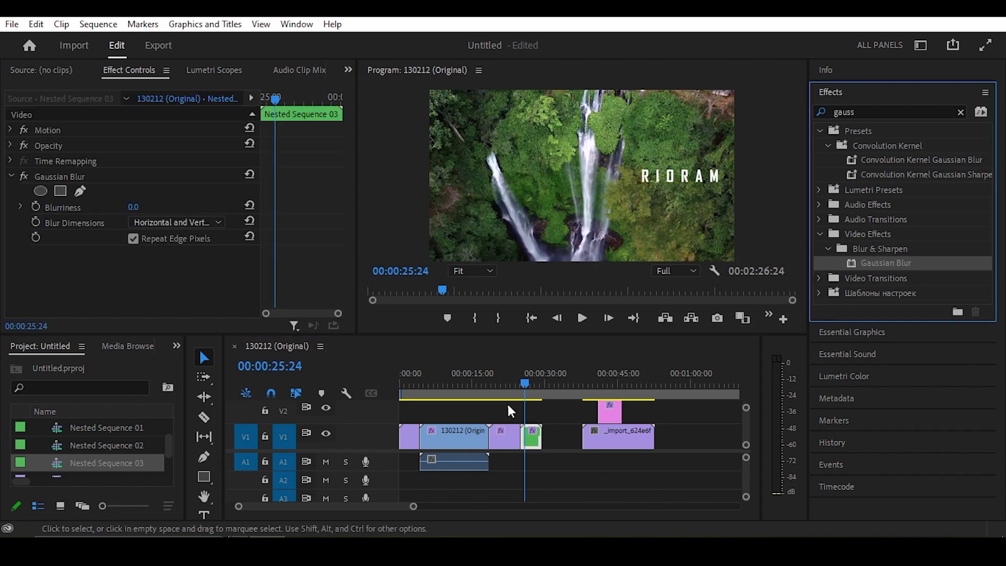
- Add a four-point polygon mask to the blur and fit its corners closely around the RIORAM text
left_click(59, 190)
left_click_drag(604, 166, 693, 160)
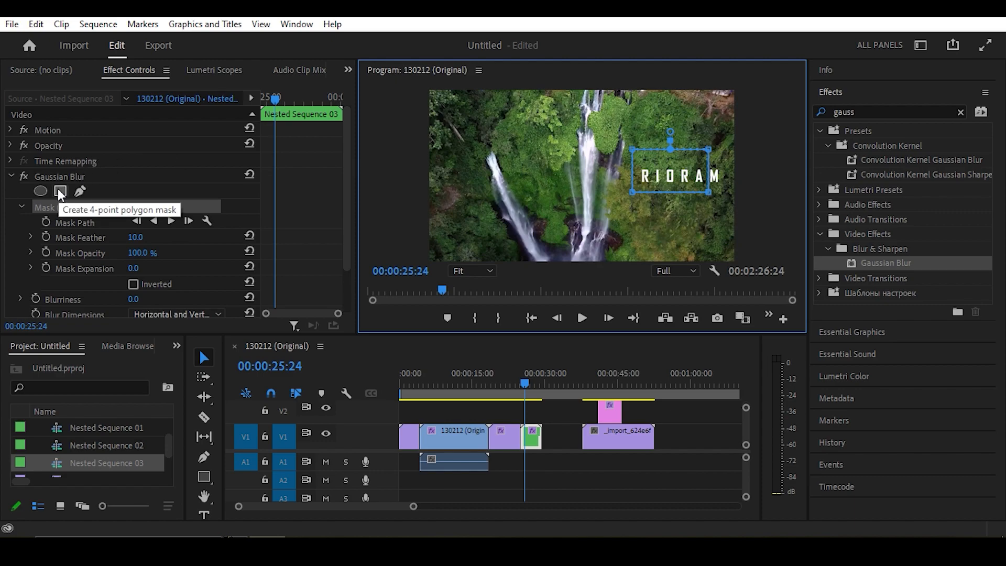
left_click_drag(696, 176, 726, 198)
left_click_drag(721, 156, 725, 156)
left_click_drag(640, 195, 637, 197)
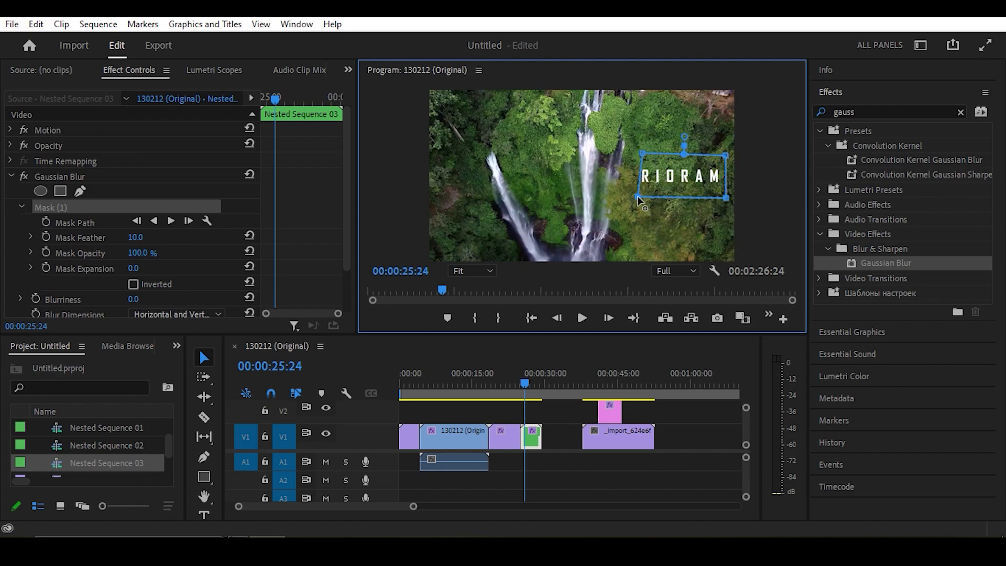
left_click_drag(645, 159, 642, 161)
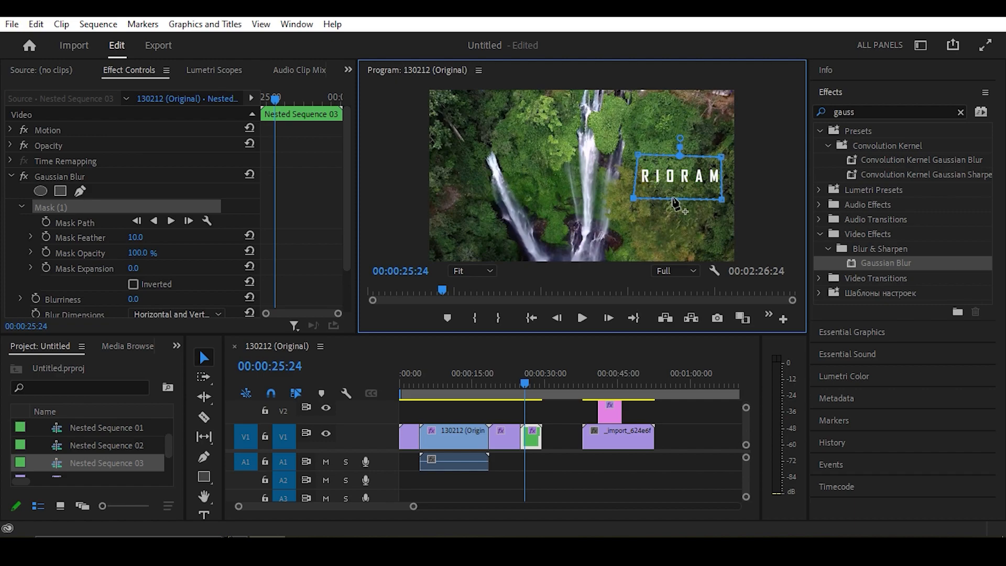
left_click_drag(718, 199, 720, 195)
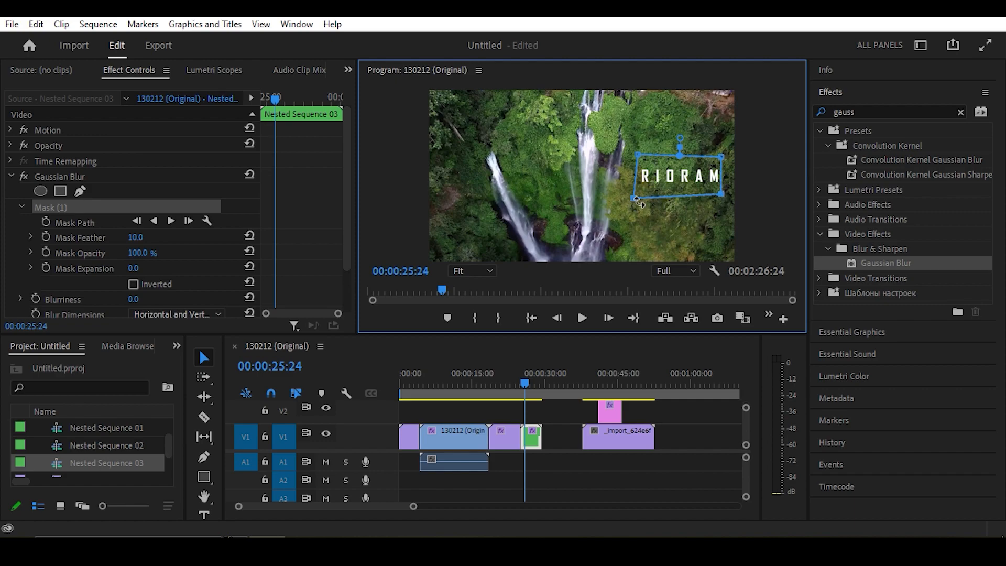
left_click_drag(636, 200, 637, 187)
- Set the text blur's Blurriness to 61 and its Blur Dimensions to Horizontal and Vertical
left_click_drag(137, 298, 161, 298)
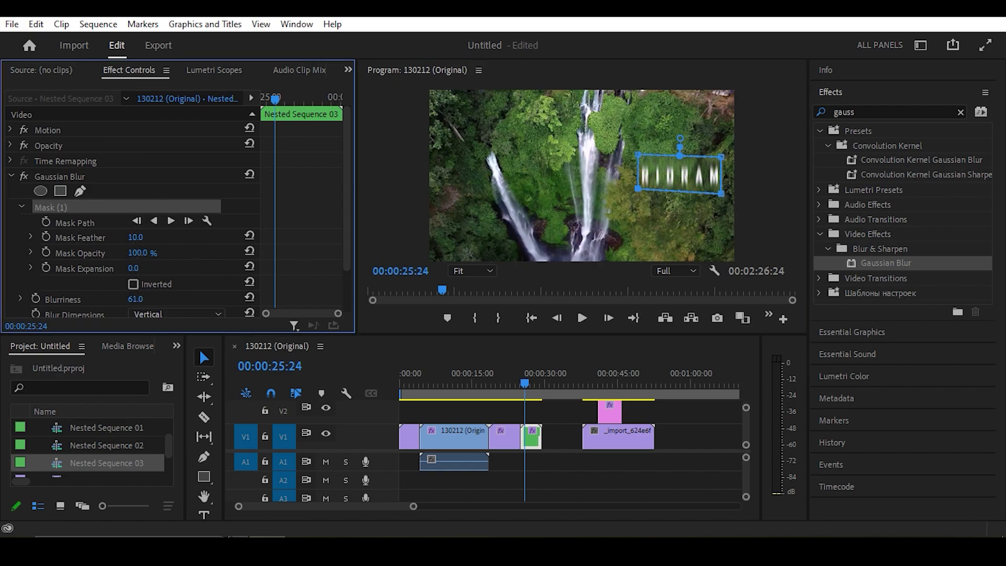
left_click(163, 315)
left_click(172, 325)
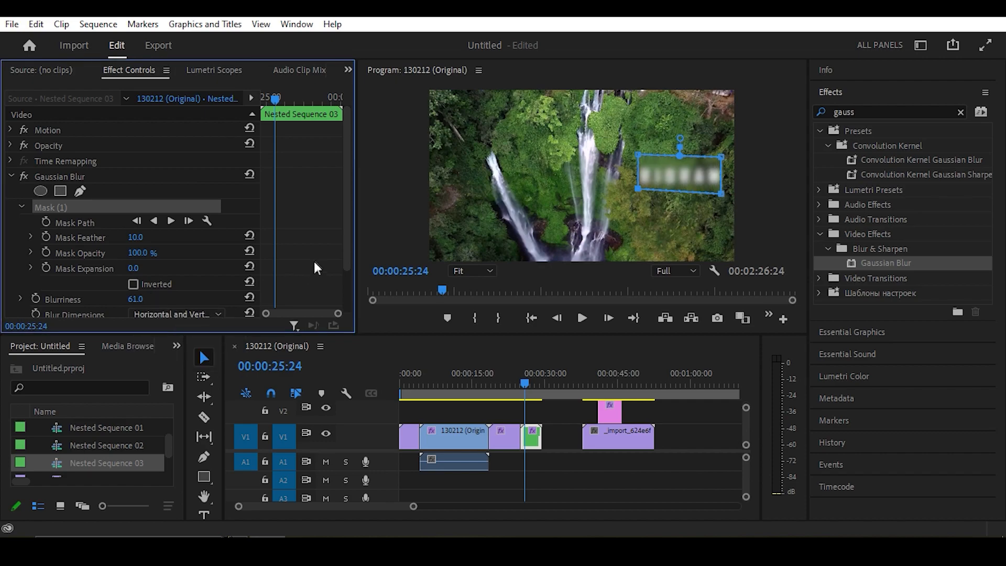
- Soften the text mask with Mask Feather 70 and Mask Expansion 19, and play the waterfall clip
scroll(341, 262, "down", 2)
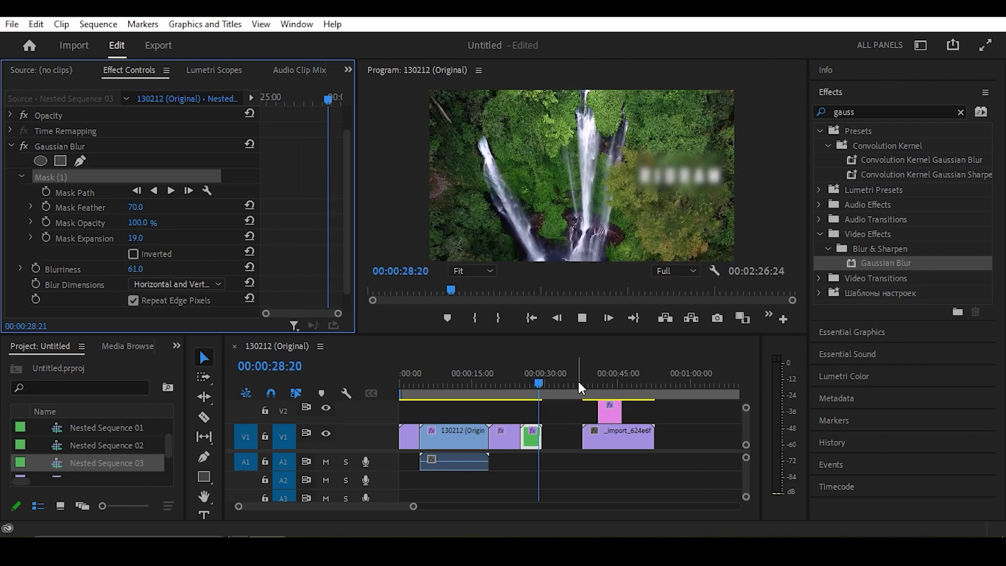
left_click(518, 386)
key("space")
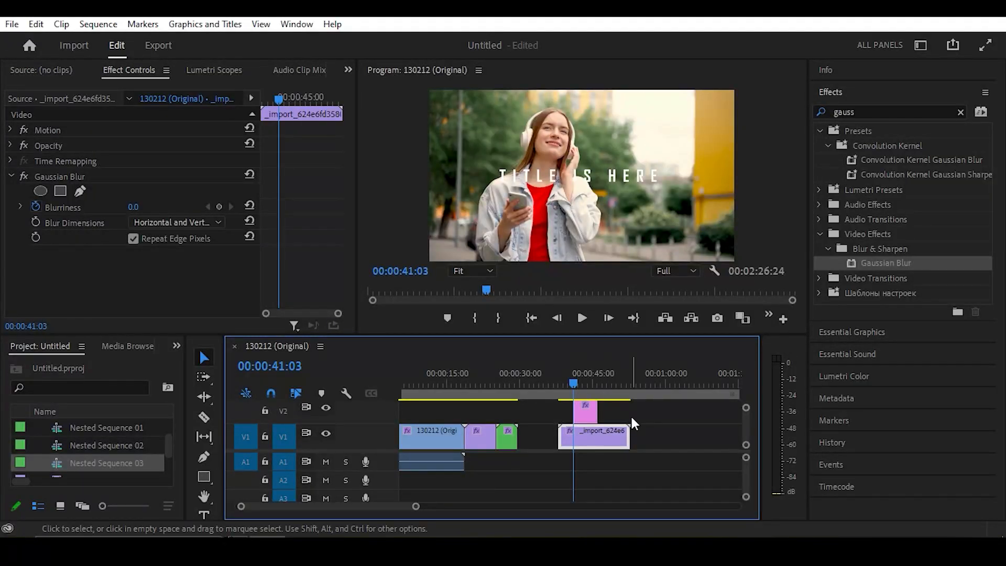
- Apply Gaussian Blur to the headphones clip beneath the title and start keyframing its Blurriness at 00:00:40:23, just before the title begins
mouse_move(574, 386)
left_mouse_down()
mouse_move(564, 387)
mouse_move(590, 391)
mouse_move(574, 391)
left_mouse_up()
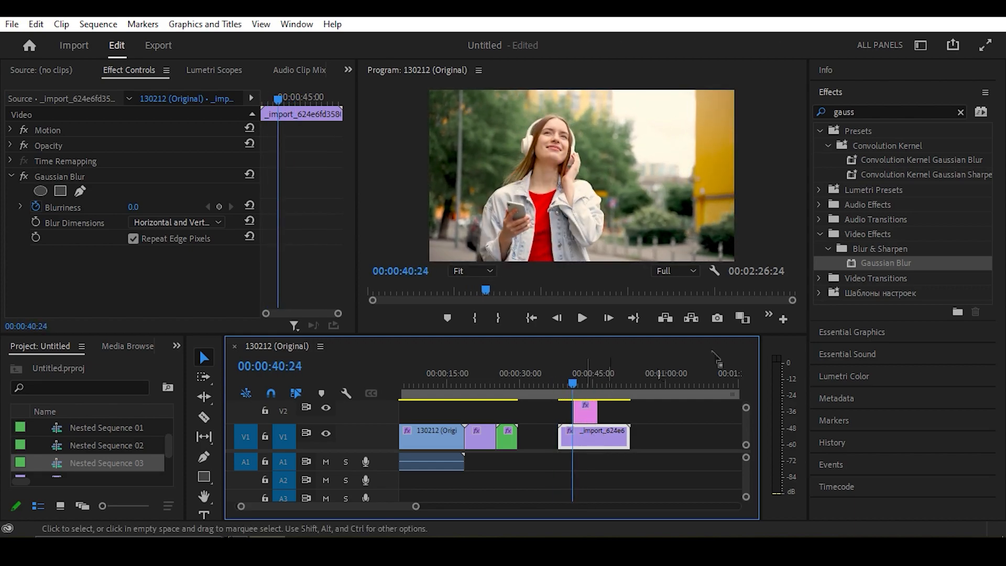
left_click_drag(866, 263, 592, 435)
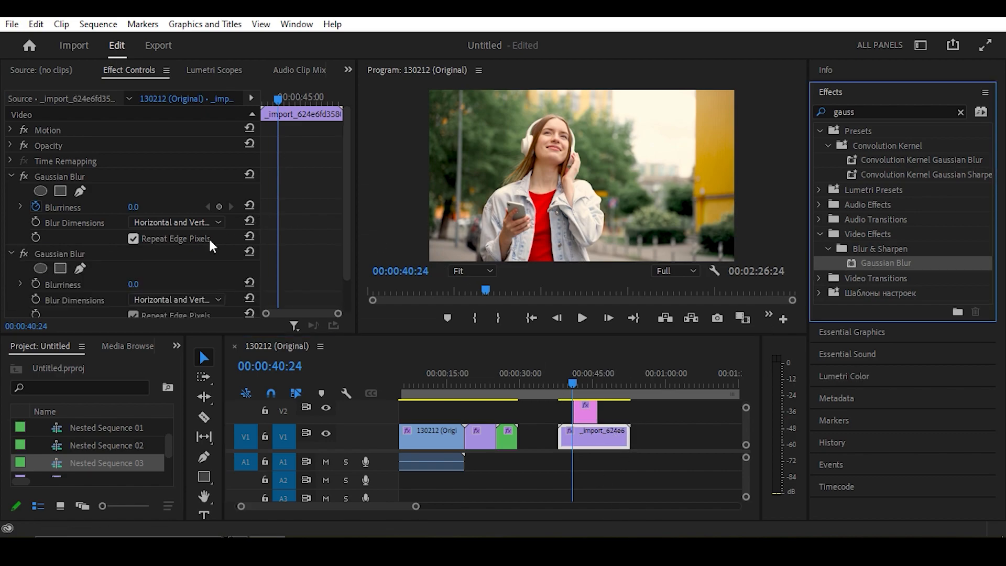
left_click_drag(287, 101, 279, 98)
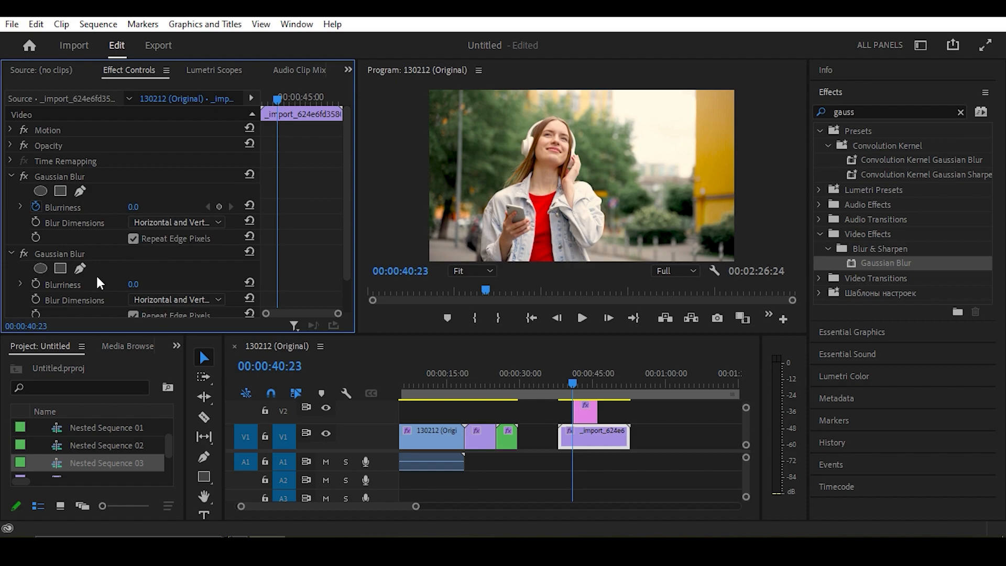
left_click(36, 284)
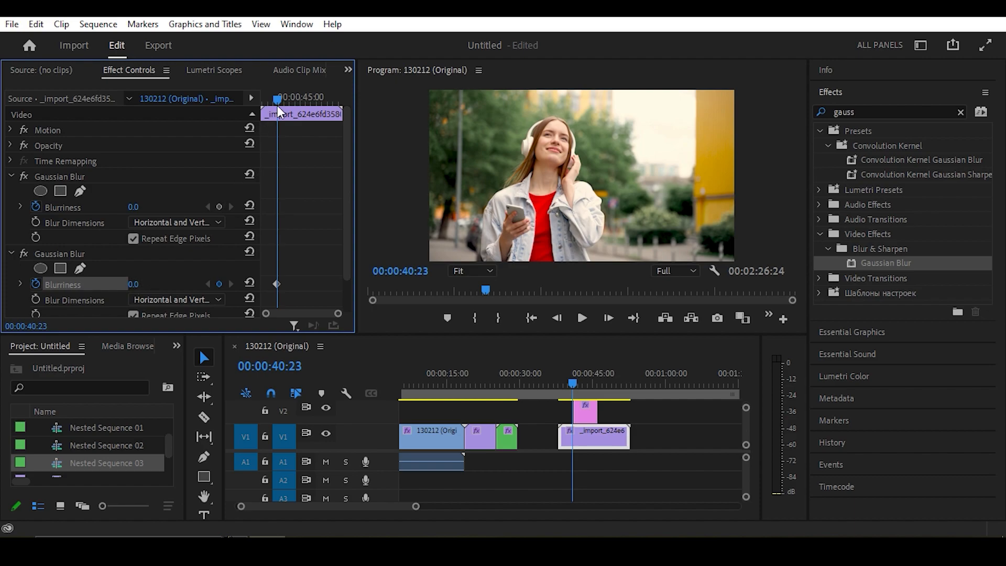
- Add a Blurriness keyframe of about 90 at 00:00:46:07 on the newly added blur, and play the clip behind the title
left_click_drag(278, 102, 308, 115)
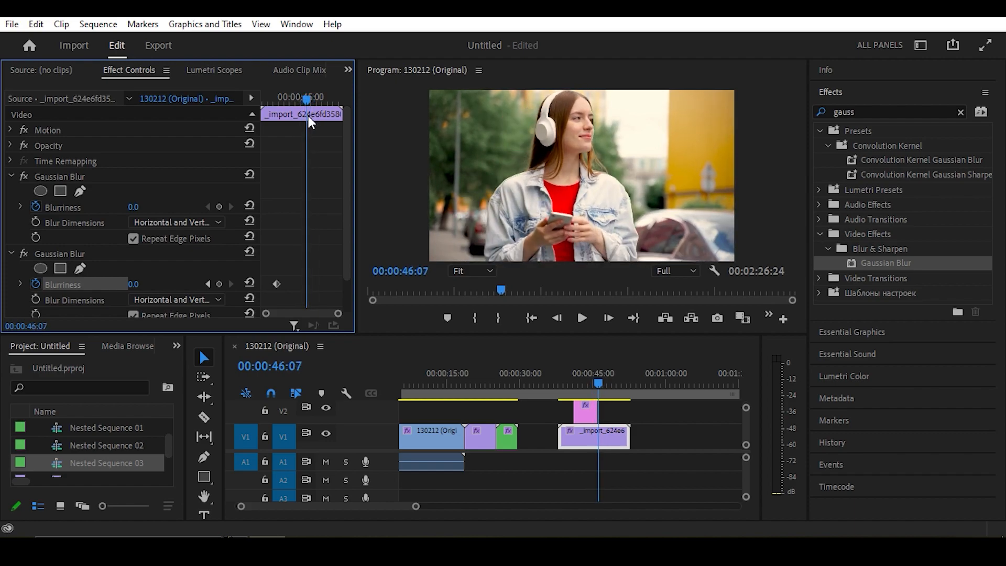
left_click_drag(139, 285, 173, 285)
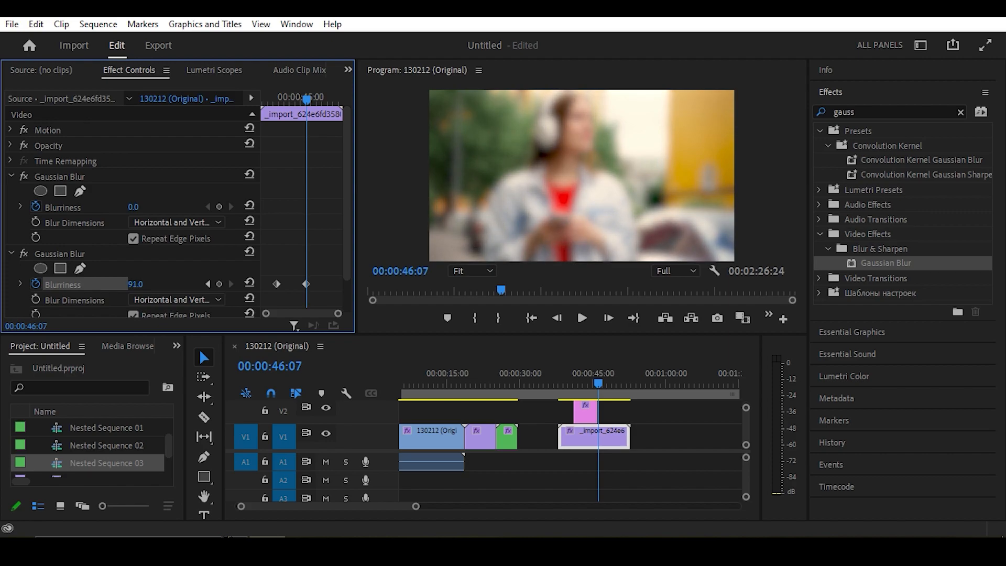
left_click_drag(309, 99, 248, 101)
key("space")
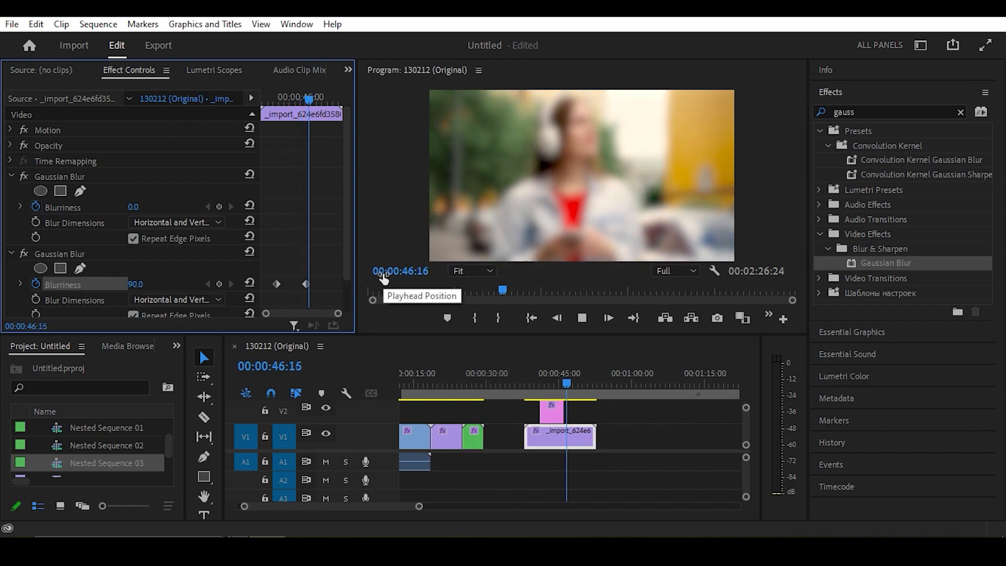
key("space")
mouse_move(300, 99)
left_mouse_down()
mouse_move(283, 103)
mouse_move(303, 108)
mouse_move(290, 115)
mouse_move(281, 109)
mouse_move(299, 106)
left_mouse_up()
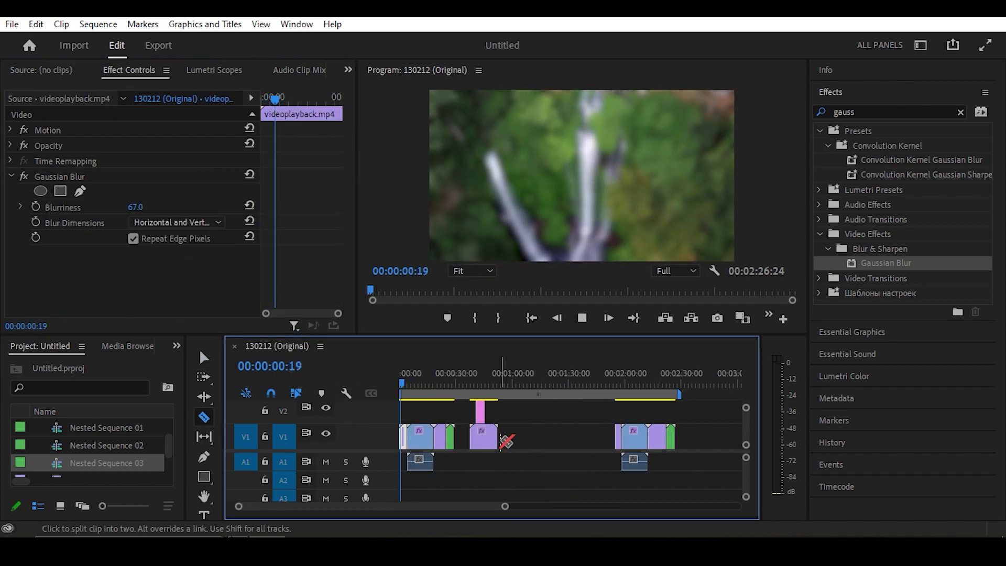